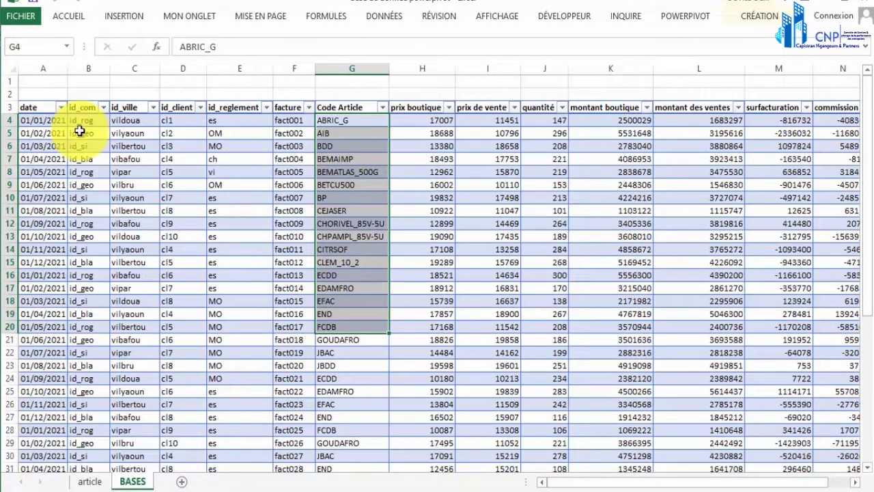
Step: Examine the BASES table's columns, from date, id_com and Code Article through the price, quantity and amount columns to commission
left_click(327, 118)
left_click_drag(327, 117, 352, 328)
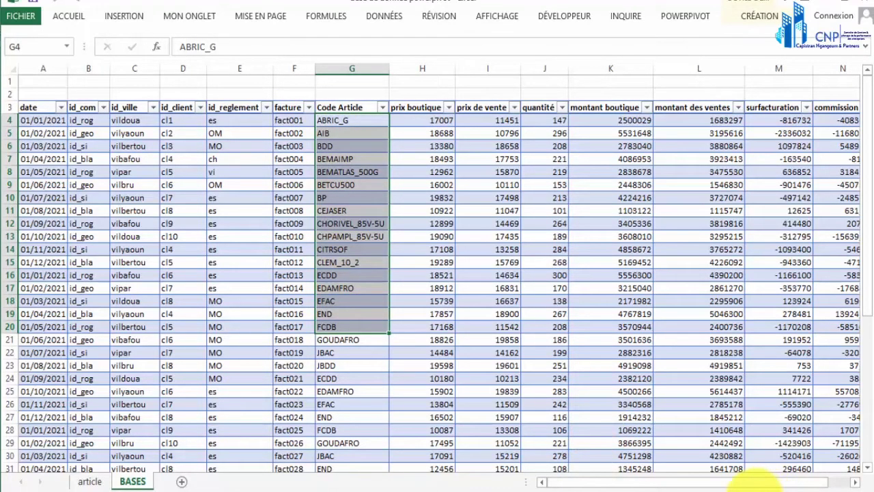
left_click(743, 487)
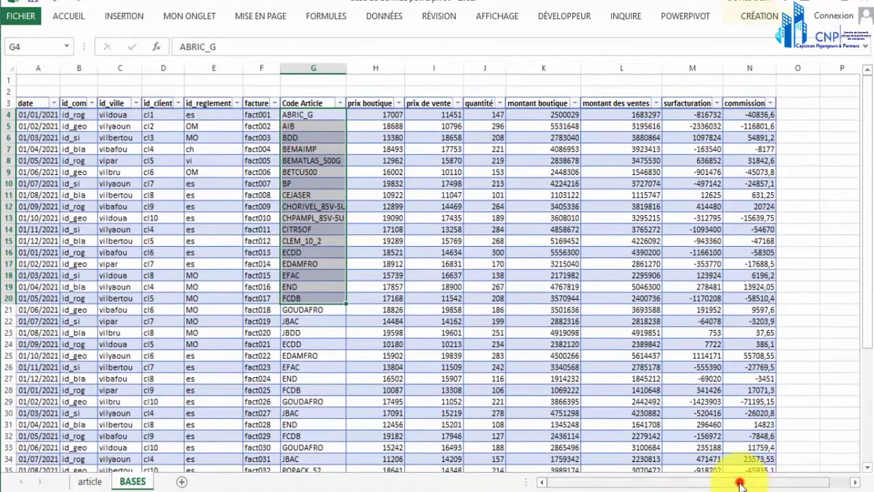
left_click(37, 115)
left_click(76, 115)
left_click(112, 113)
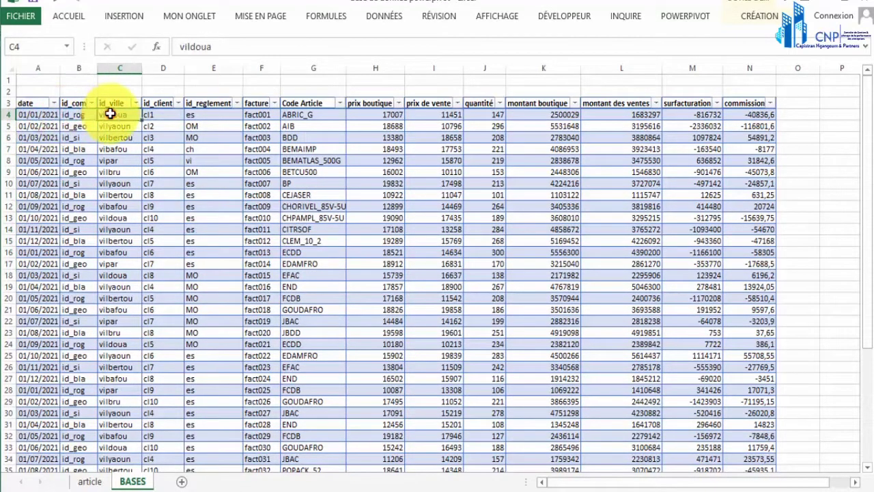
left_click(163, 113)
left_click(213, 105)
left_click(250, 114)
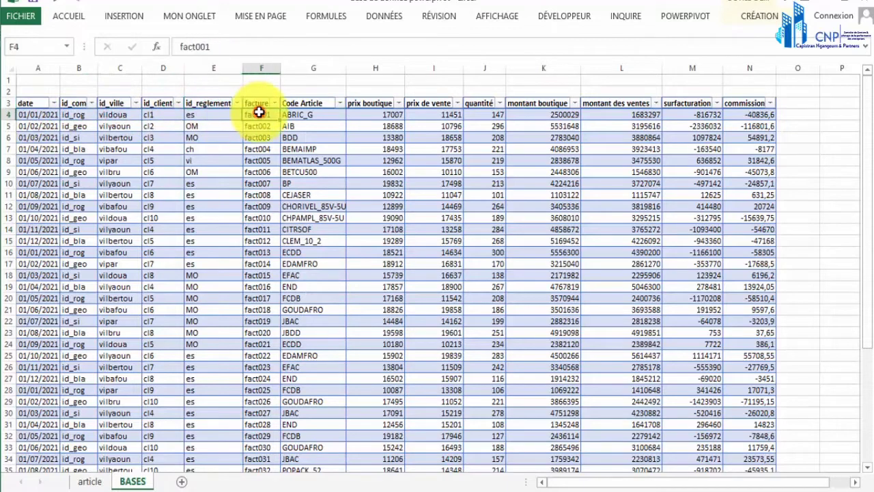
left_click(296, 114)
left_click(373, 114)
left_click_drag(374, 112, 731, 252)
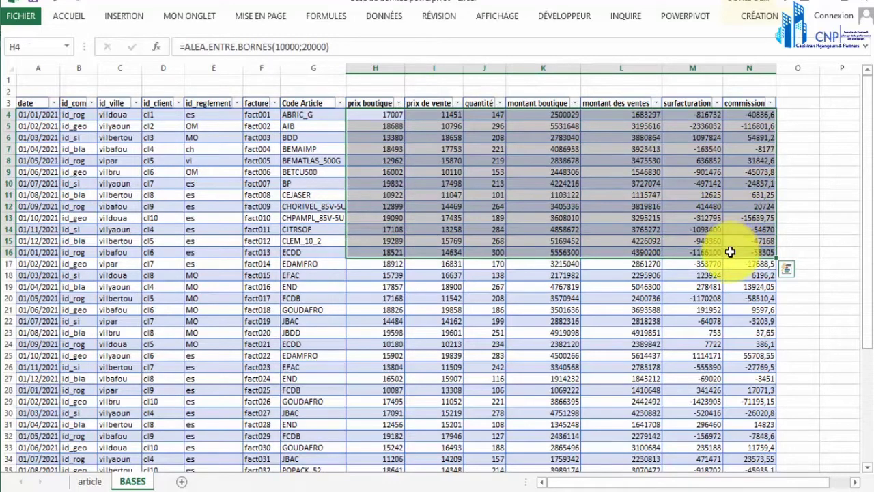
left_click(187, 248)
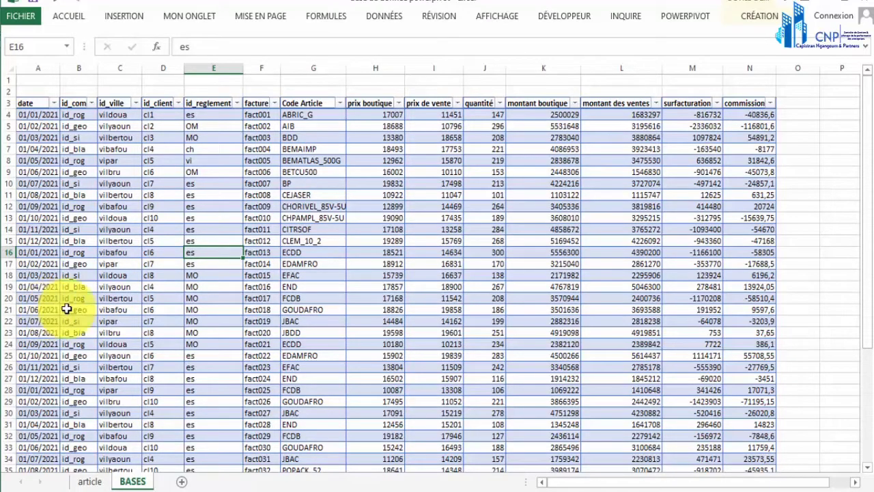
Step: Examine the Code Article and article columns of the table on the article sheet
left_click(96, 480)
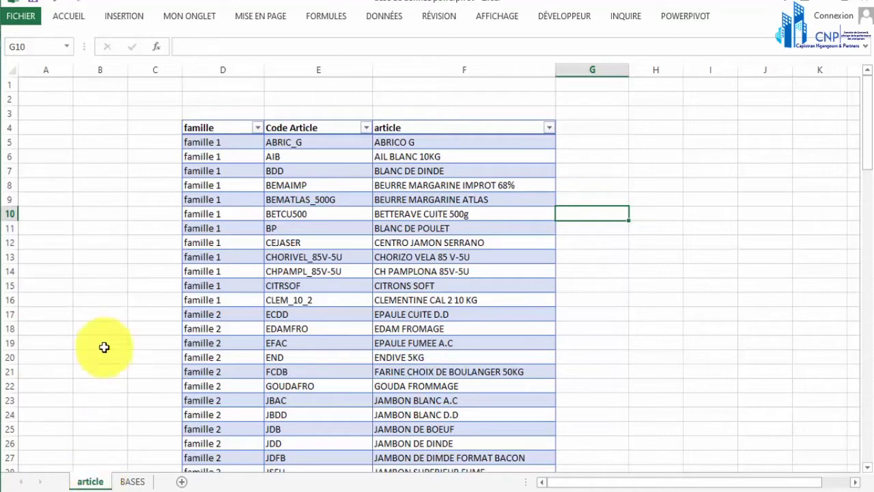
left_click(299, 142)
left_click_drag(300, 161, 296, 220)
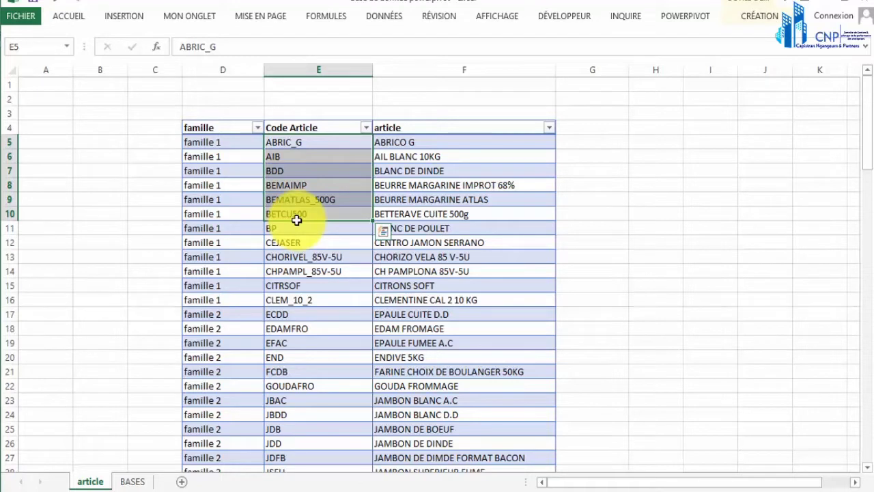
left_click_drag(303, 141, 302, 369)
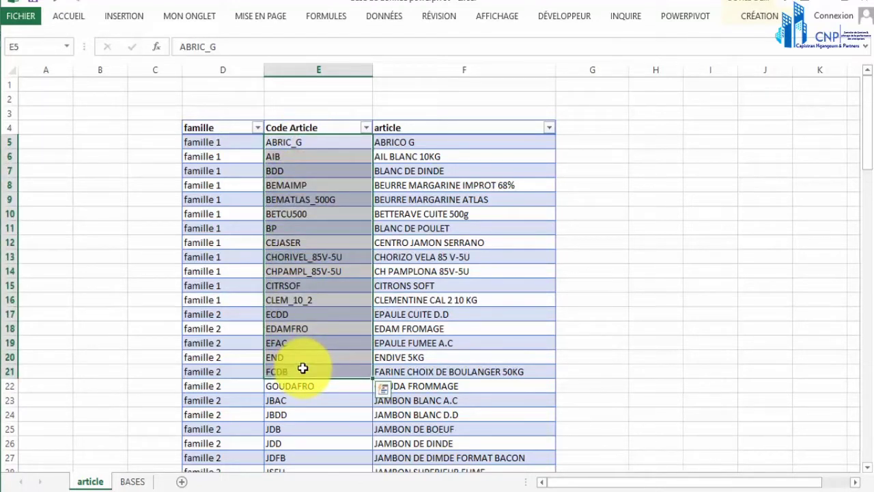
left_click_drag(428, 141, 419, 340)
left_click_drag(328, 143, 322, 358)
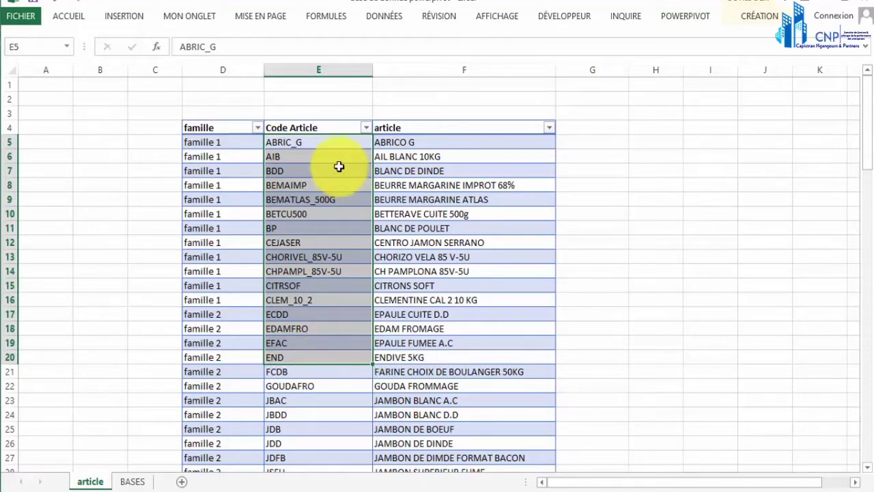
left_click_drag(335, 144, 309, 340)
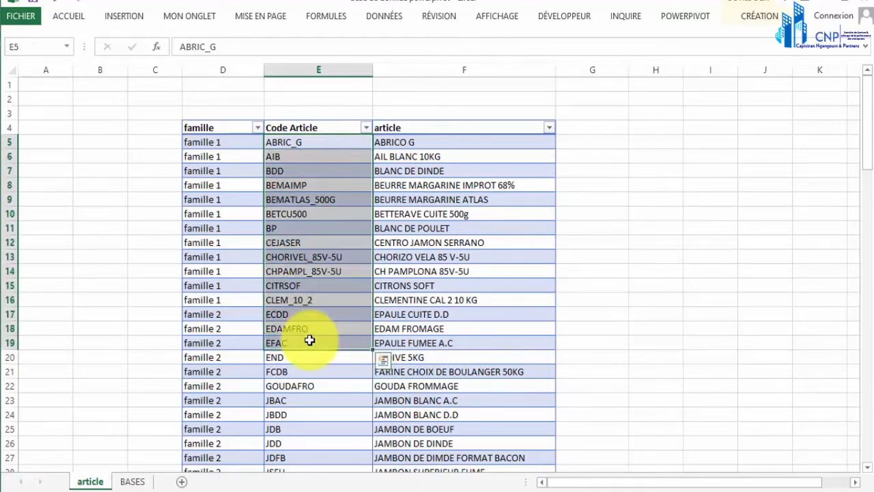
Step: Look through the Code Article column on the BASES sheet for repeated article codes
left_click(133, 481)
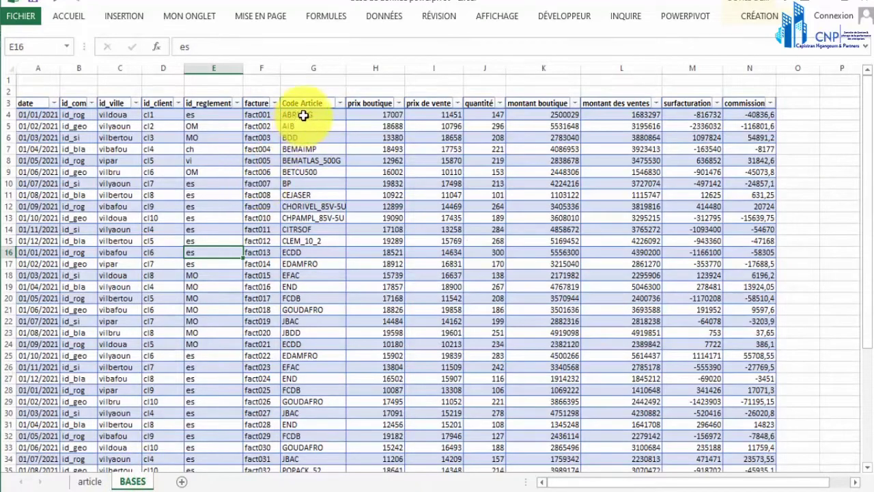
left_click(303, 115)
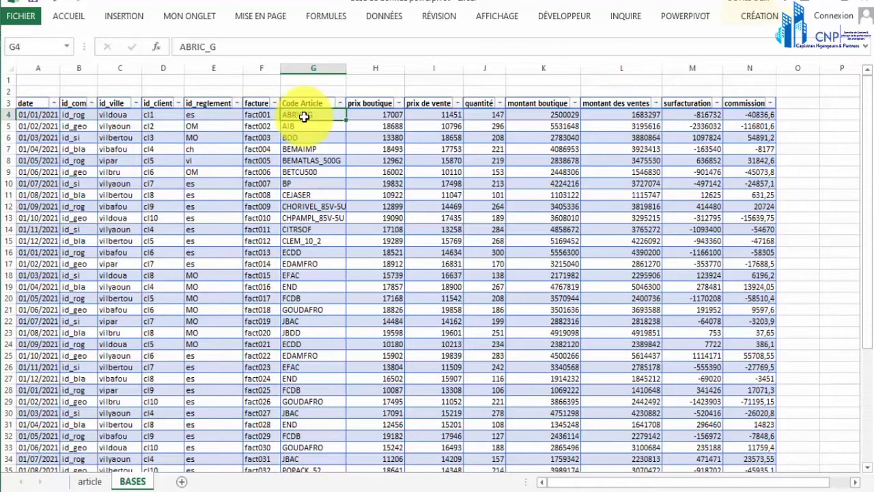
left_click(311, 194)
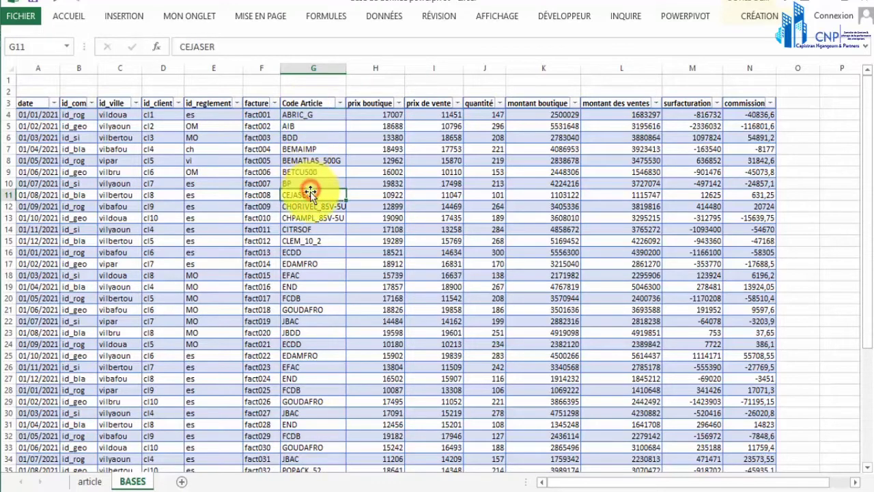
left_click(312, 264)
left_click(316, 108)
left_click_drag(316, 111, 322, 388)
left_click(316, 343)
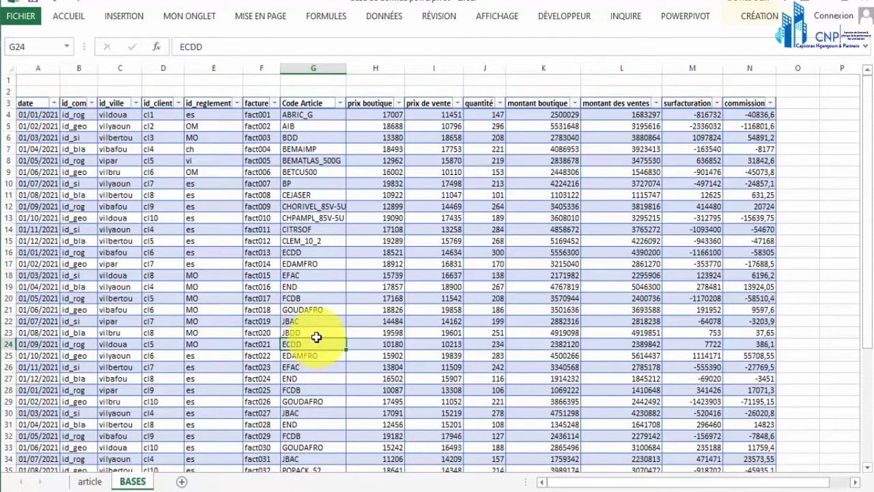
left_click(318, 112)
left_click_drag(313, 149, 316, 263)
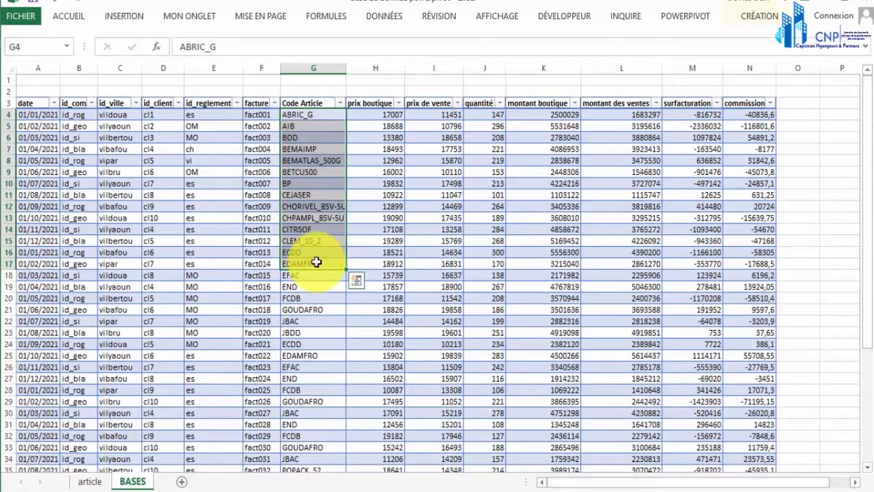
Step: Compare the Code Article columns of the article and BASES sheets, and examine the article names belonging to the codes
left_click(89, 481)
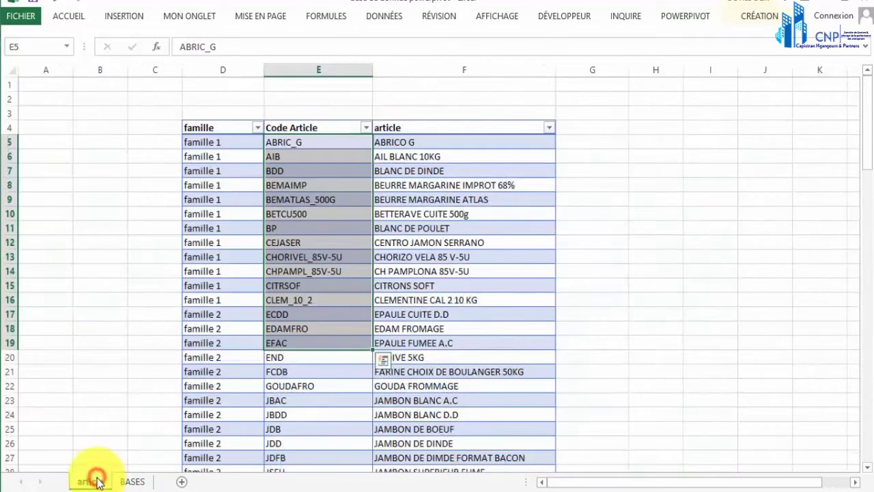
left_click_drag(306, 142, 303, 358)
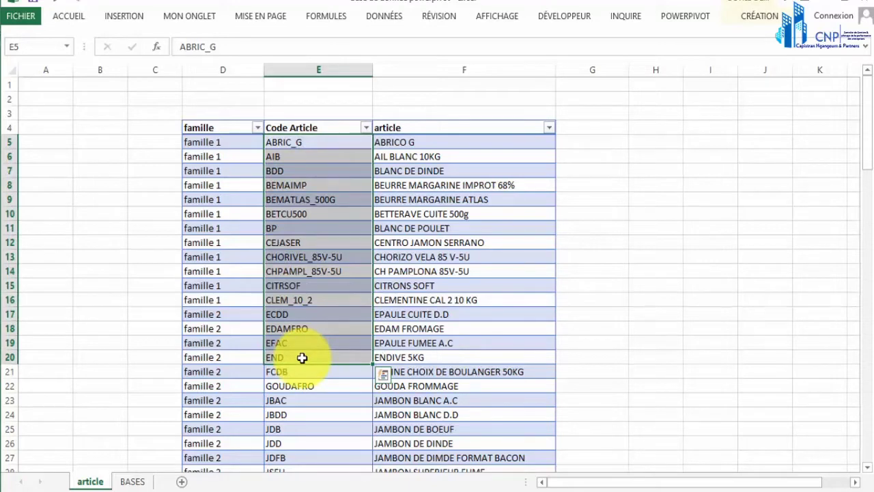
left_click(133, 481)
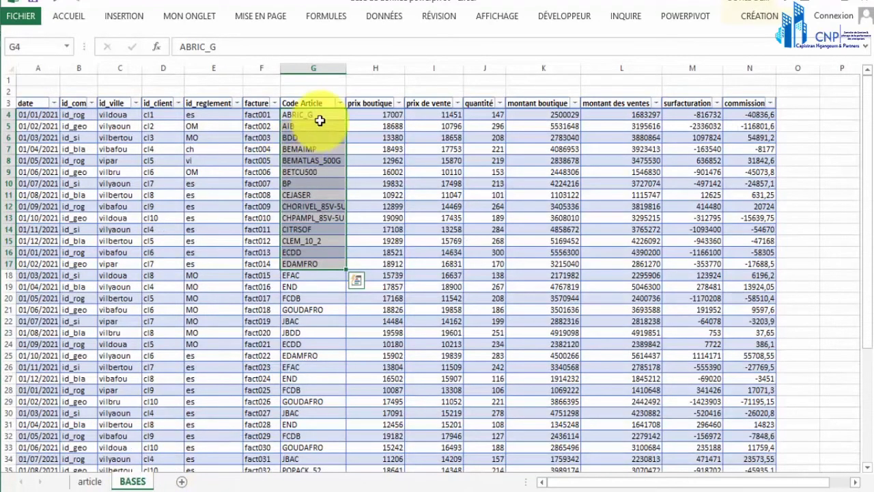
left_click_drag(319, 116, 300, 243)
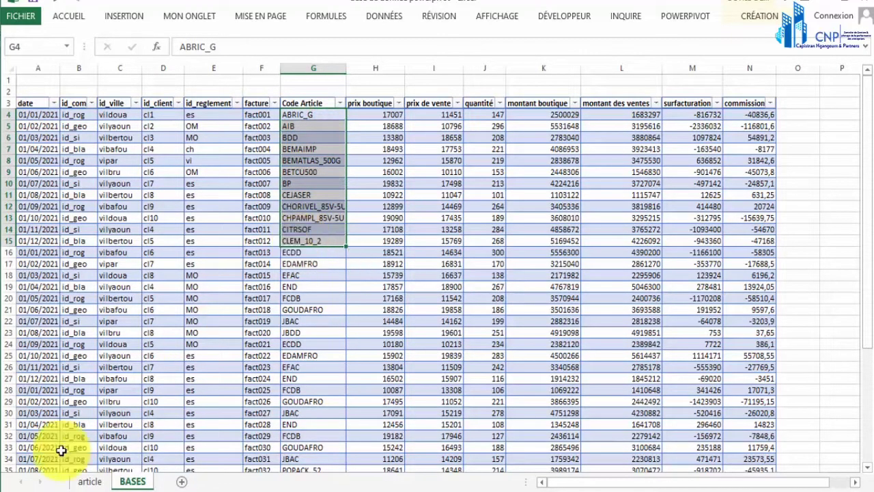
left_click(86, 480)
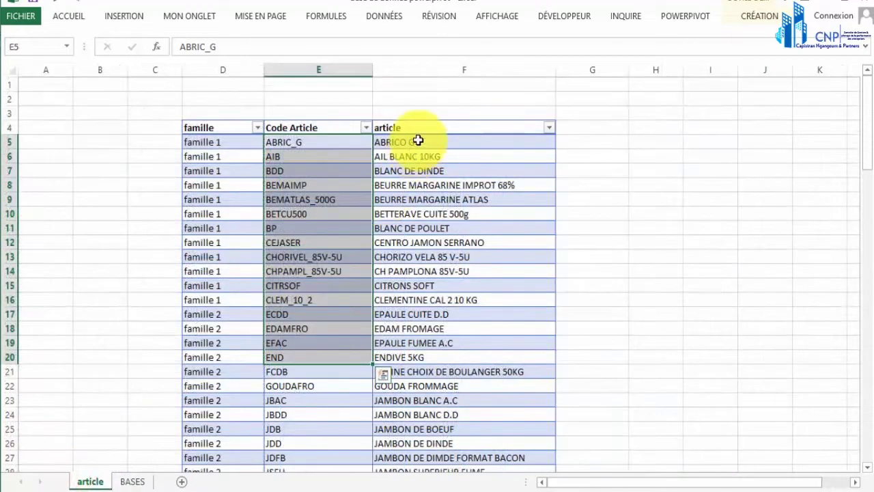
left_click_drag(415, 141, 413, 364)
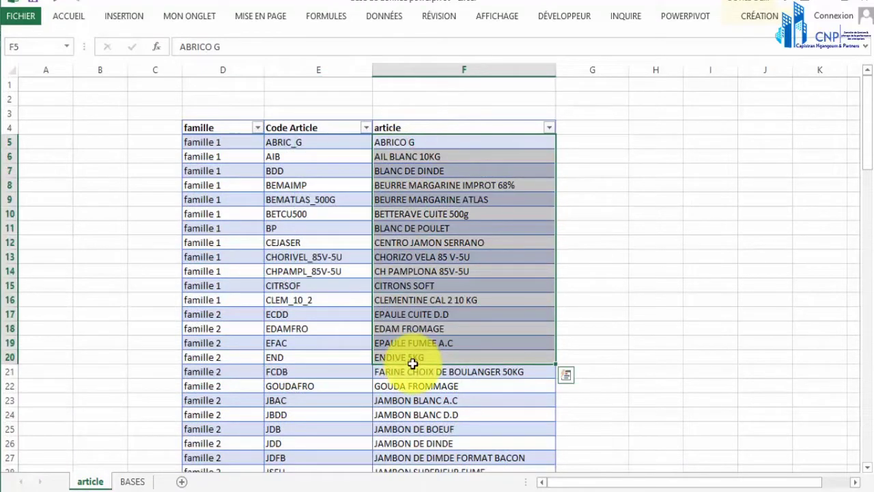
left_click_drag(464, 141, 454, 301)
key("ctrl+c")
left_click(132, 481)
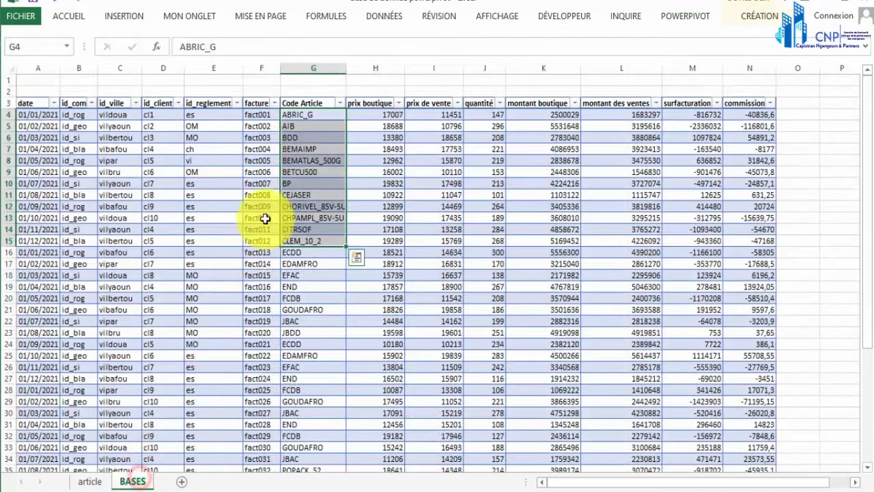
left_click_drag(308, 117, 305, 228)
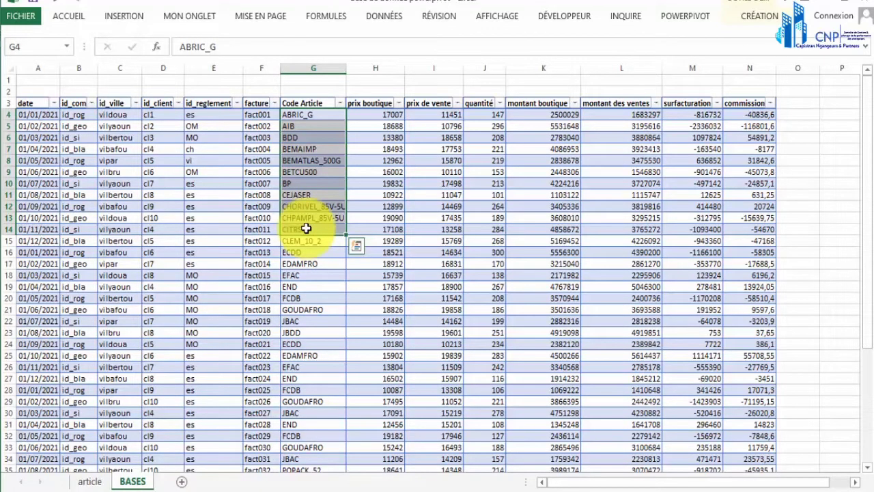
Step: Recheck Code Article as the common field between both sheets, along with the article descriptions on the article sheet
left_click(89, 480)
left_click_drag(302, 141, 286, 384)
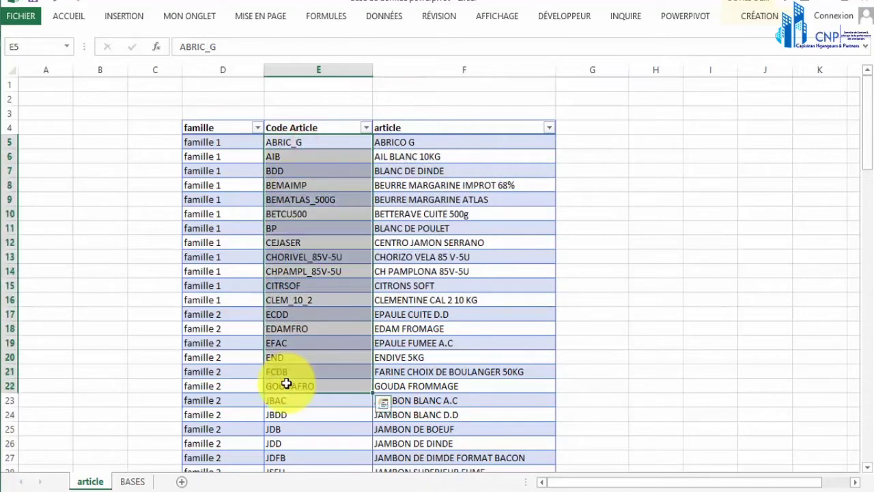
left_click(123, 482)
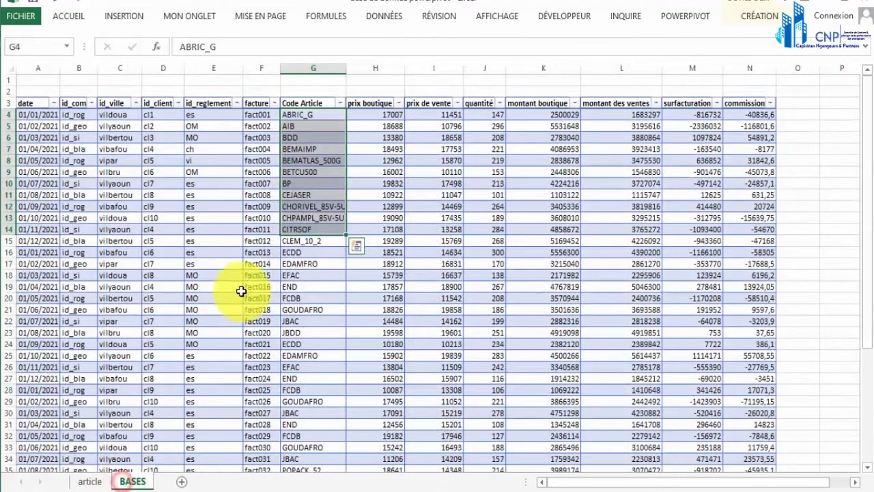
left_click(314, 116)
left_click_drag(316, 119, 325, 277)
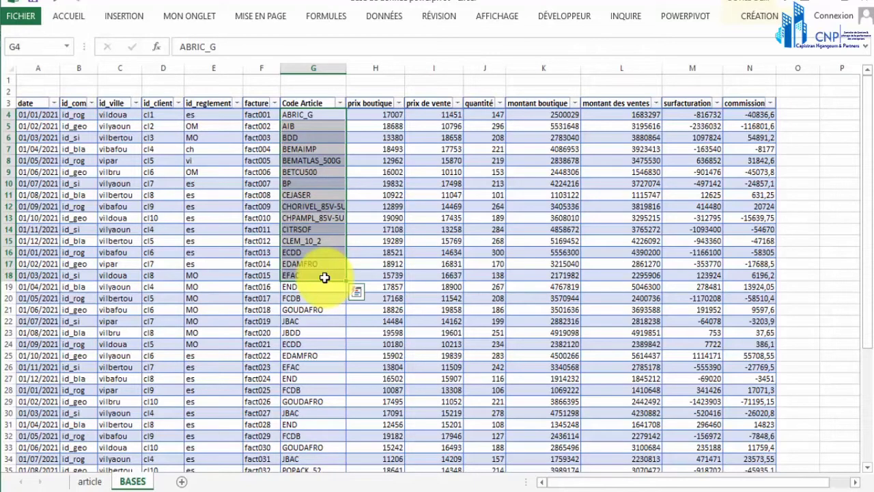
left_click(90, 482)
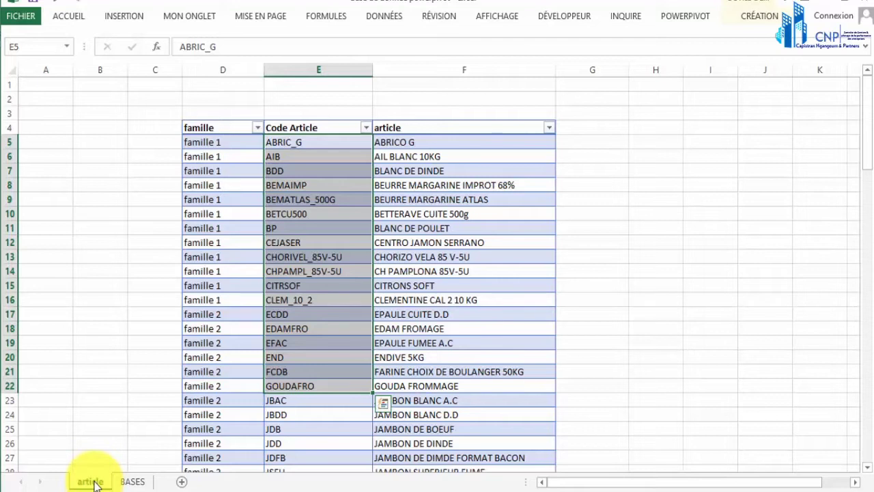
left_click(95, 484)
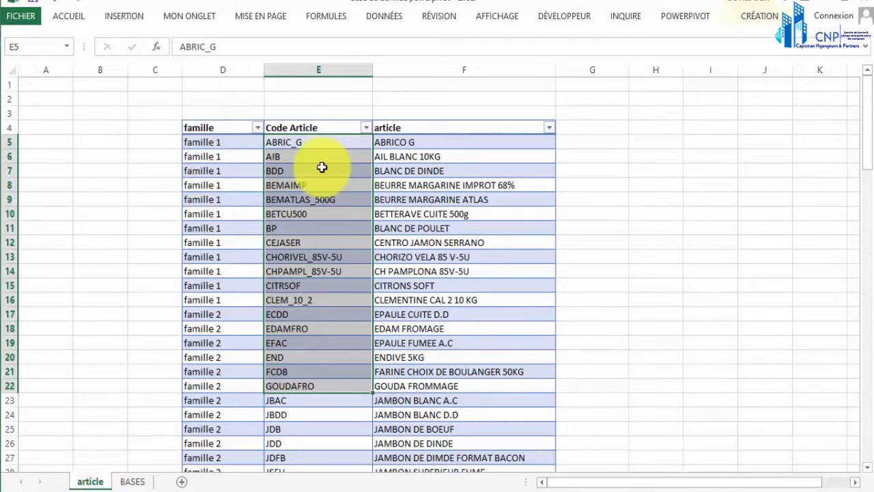
left_click_drag(393, 142, 401, 439)
key("ctrl+v")
left_click(270, 171)
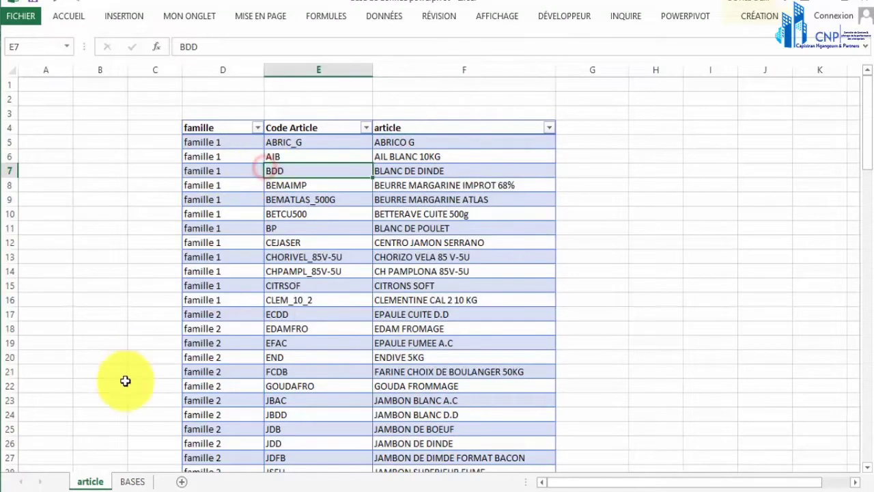
left_click(133, 481)
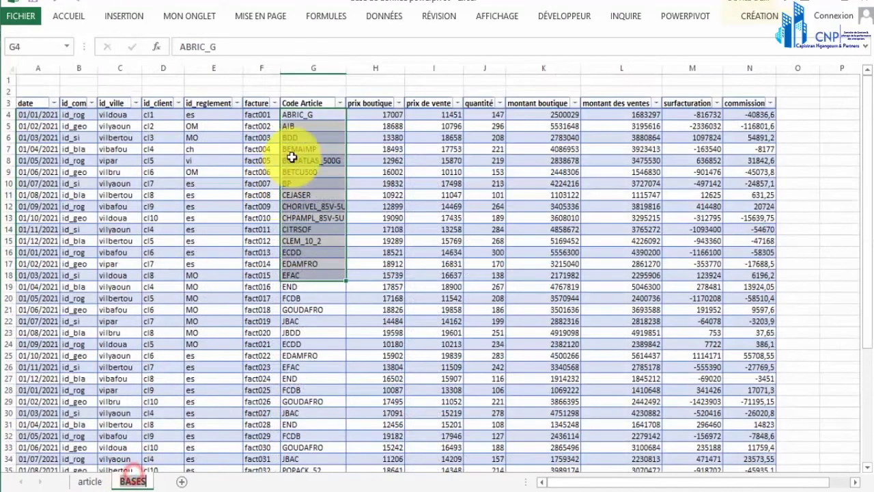
left_click_drag(315, 117, 314, 252)
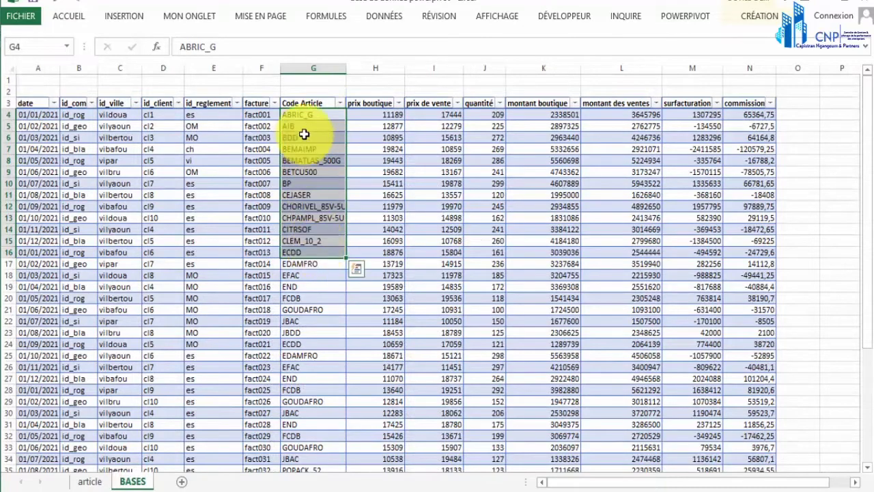
Step: Return to the article sheet and open the dialog for managing relationships between the workbook's tables
left_click(89, 481)
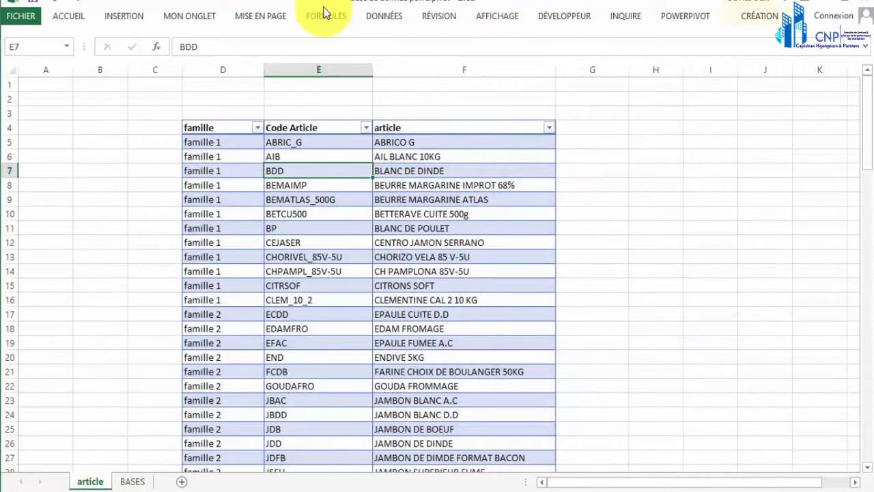
left_click(372, 16)
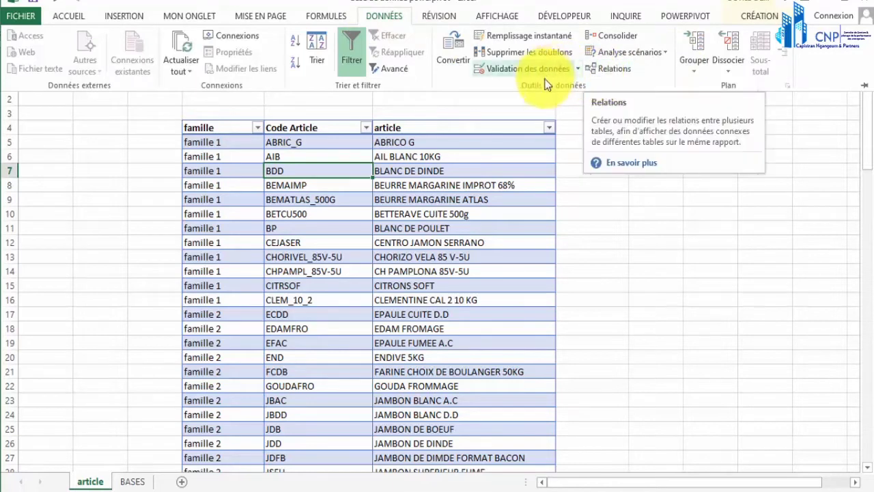
left_click(602, 69)
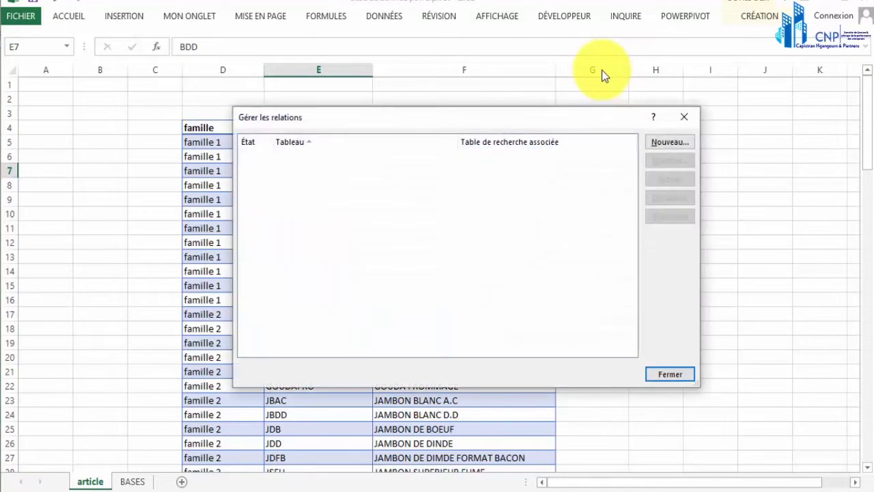
Step: Identify the table names behind the article and BASES data by selecting each full table, and recheck the article sheet's Code Article column
left_click(684, 117)
left_click_drag(240, 141, 495, 442)
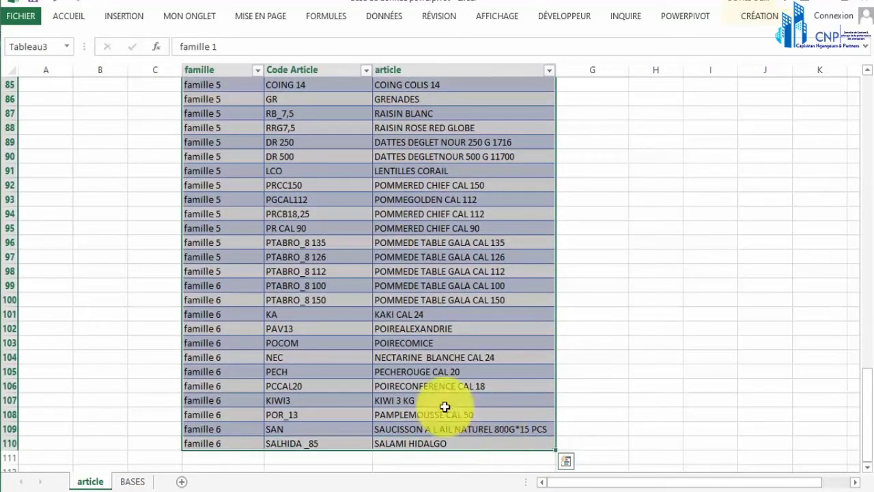
left_click(132, 481)
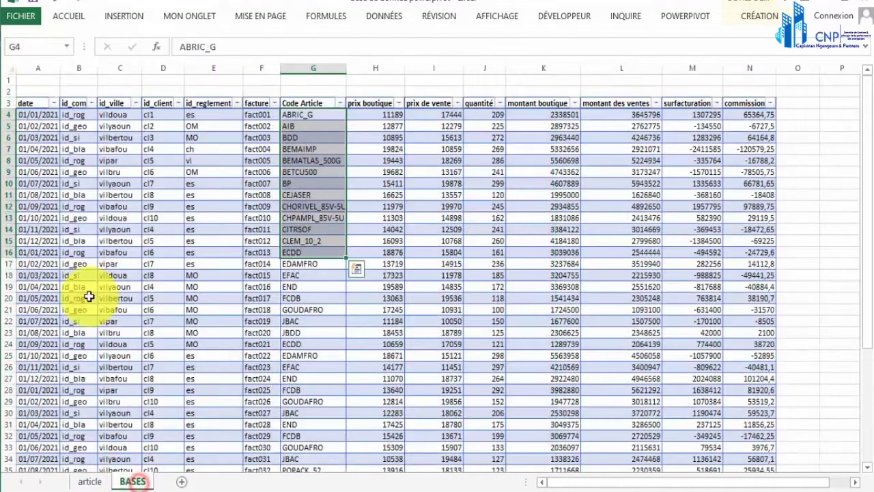
left_click_drag(47, 117, 724, 433)
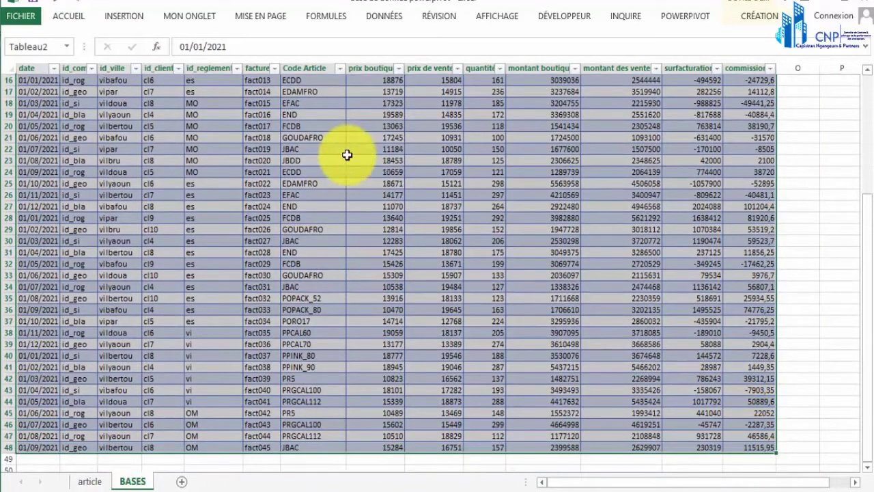
left_click(92, 480)
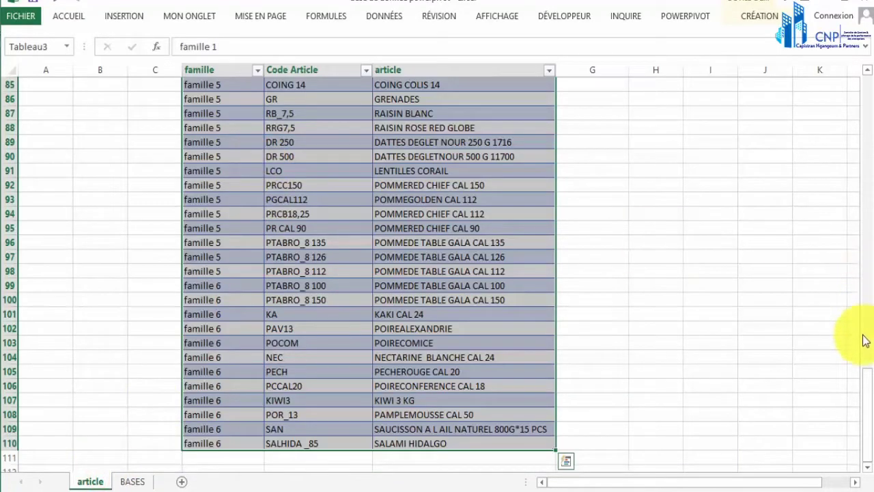
left_click_drag(866, 400, 867, 79)
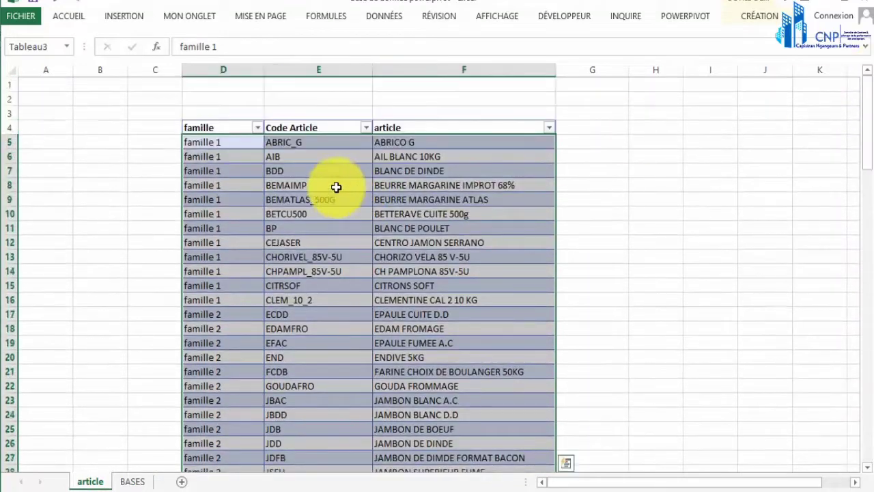
left_click(302, 141)
left_click_drag(302, 141, 281, 342)
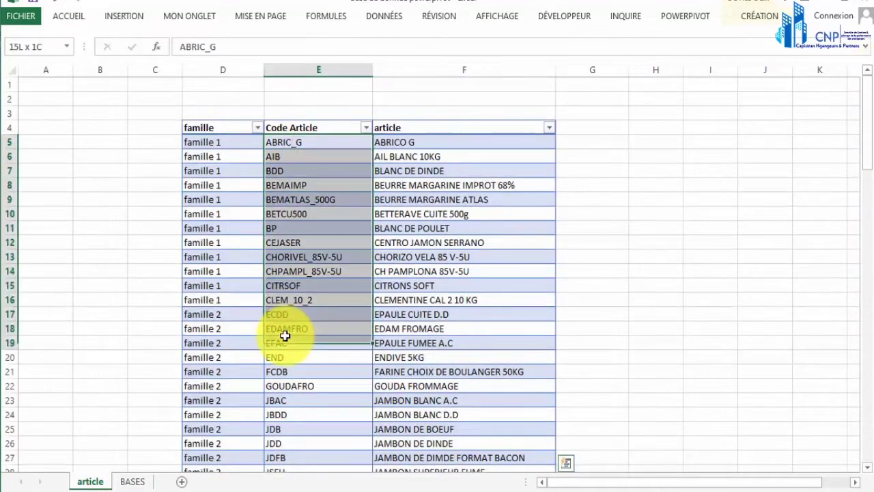
Step: Start a new table relationship with Tableau3 as the table and Tableau2 as the related table
left_click(380, 15)
left_click(603, 72)
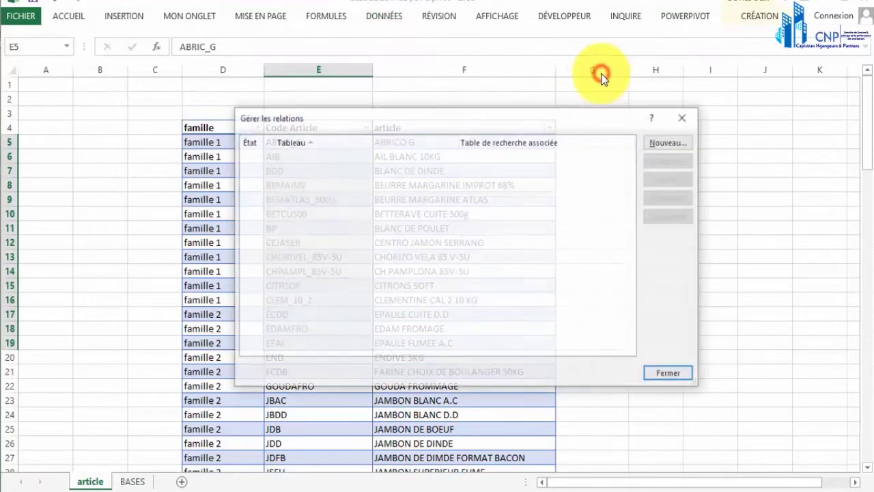
left_click(666, 143)
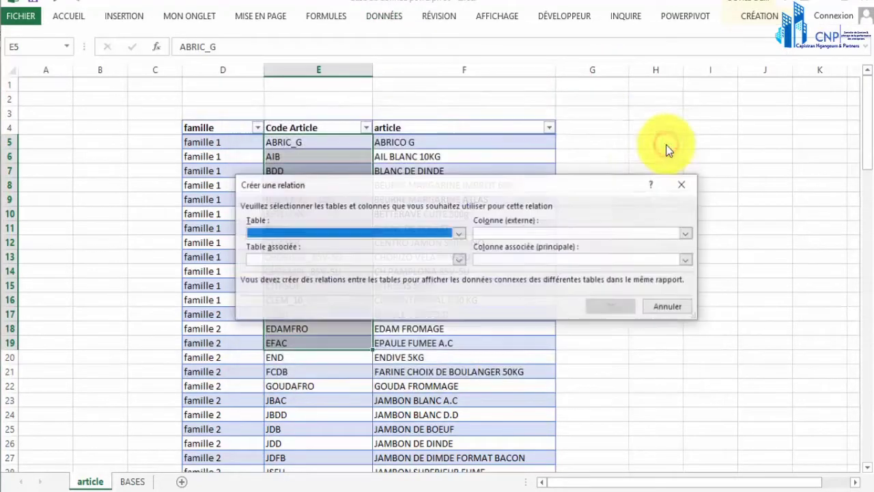
left_click(462, 232)
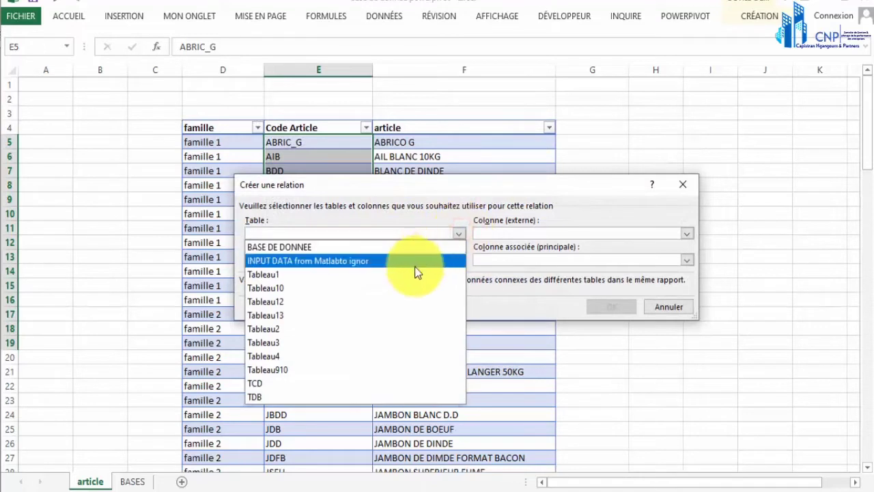
left_click(344, 343)
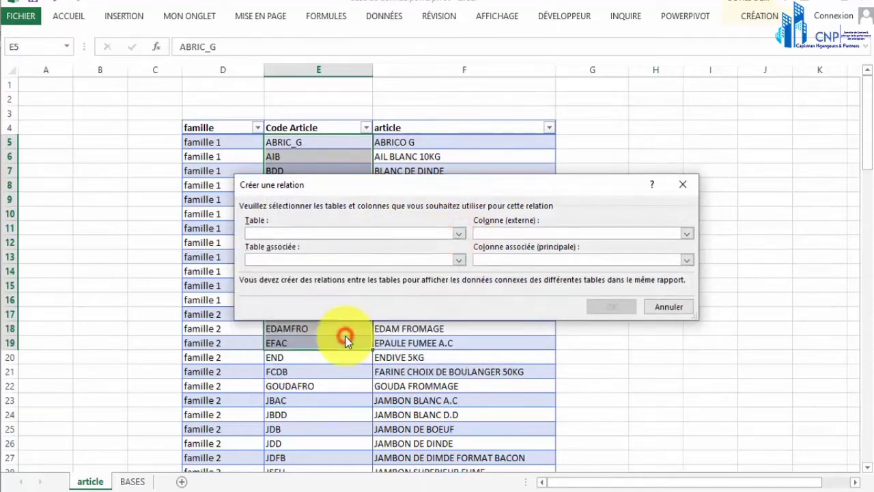
left_click(458, 260)
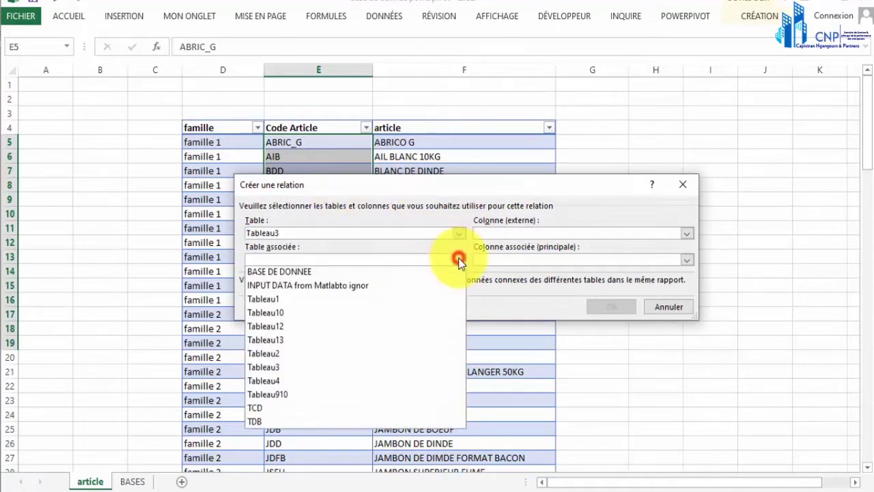
left_click(371, 355)
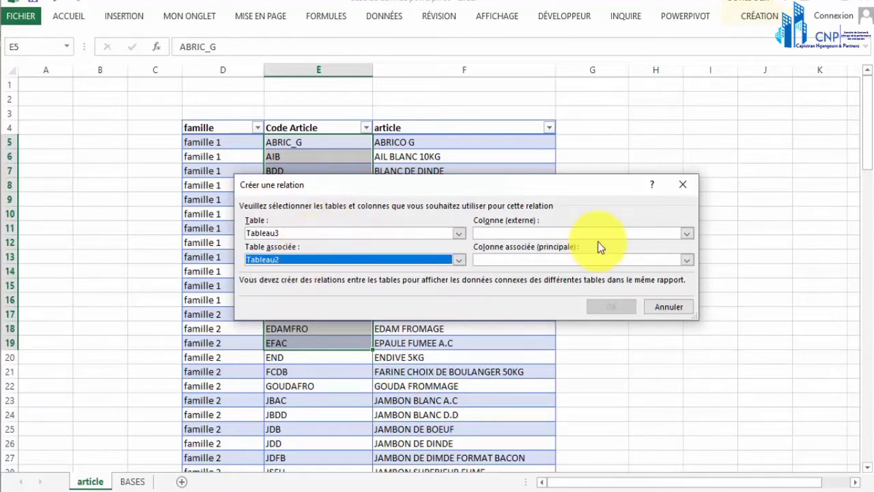
Step: Use Code Article as both the foreign and primary column, create the relationship, and close the relationship manager
left_click(688, 233)
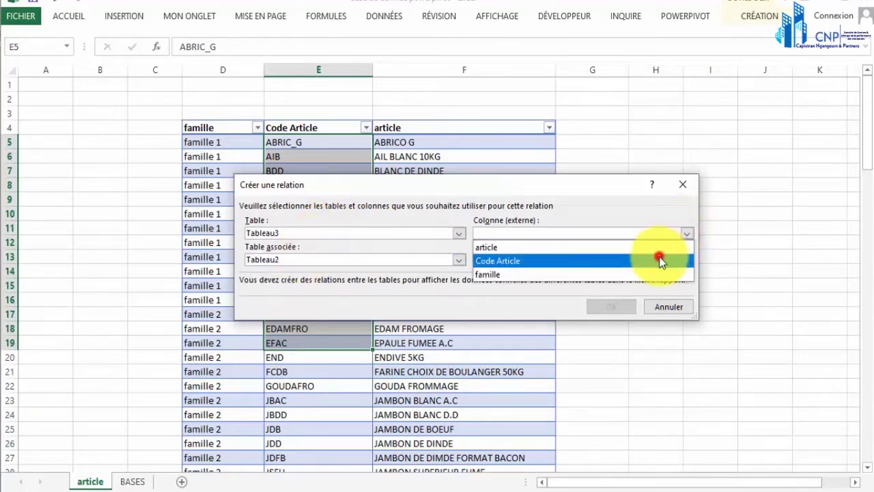
left_click(659, 260)
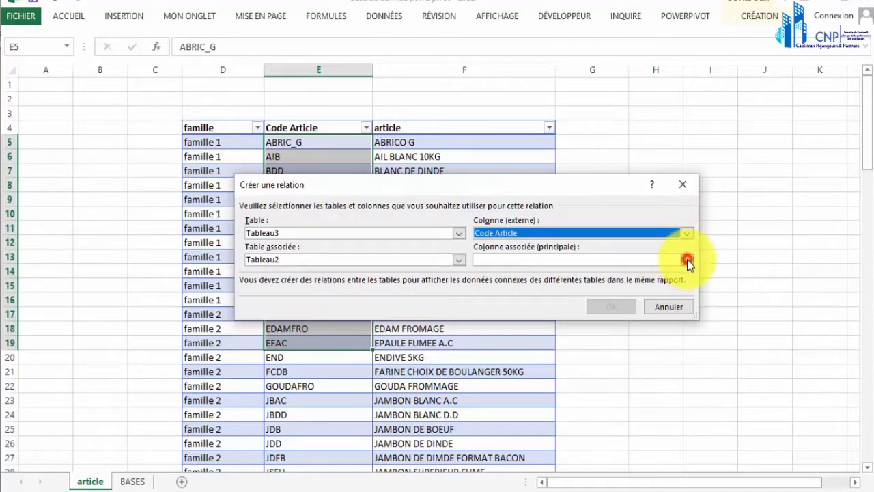
left_click(687, 259)
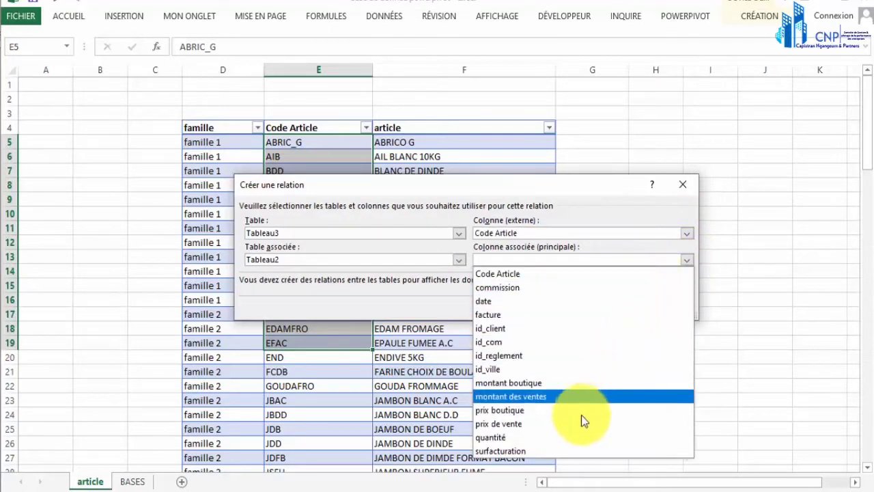
left_click(560, 273)
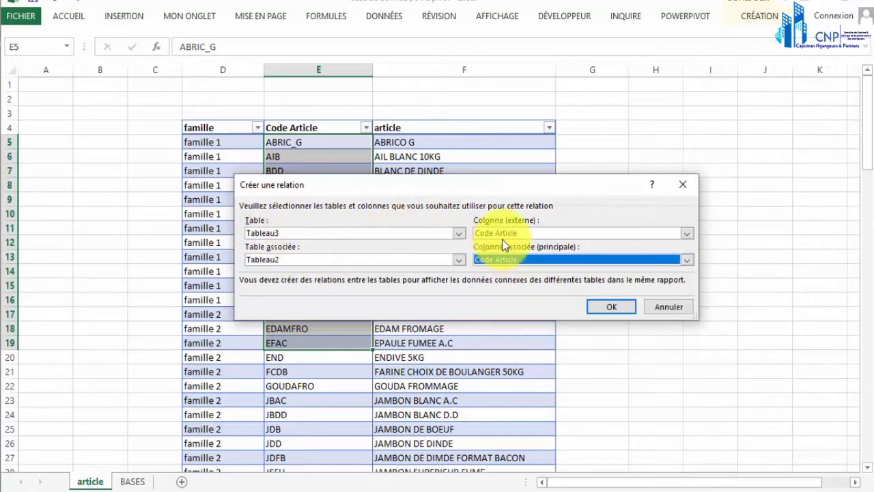
left_click(605, 309)
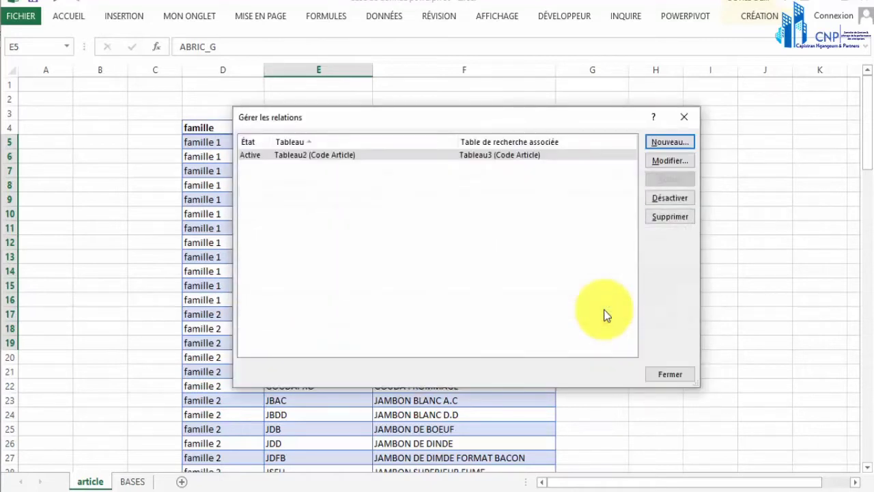
left_click(298, 155)
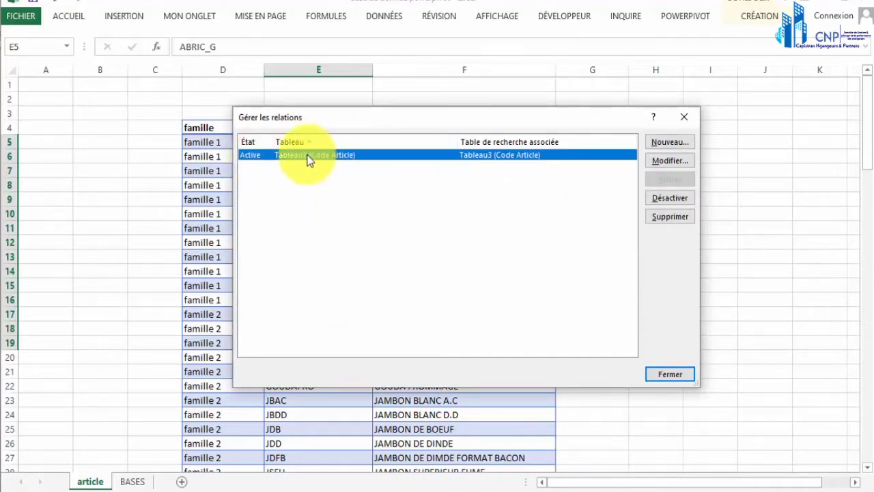
left_click(674, 374)
Step: Create a PivotTable from Tableau2 on the BASES sheet, placed on a new worksheet
left_click(398, 256)
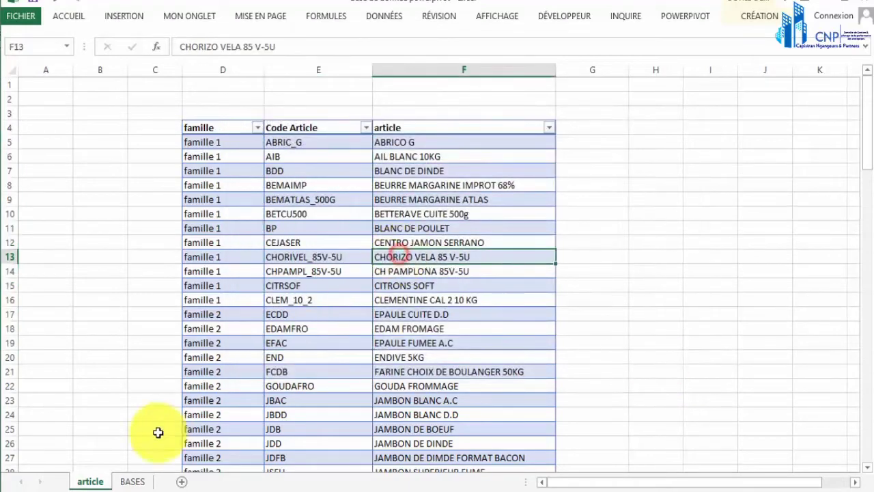
left_click(134, 482)
left_click(256, 171)
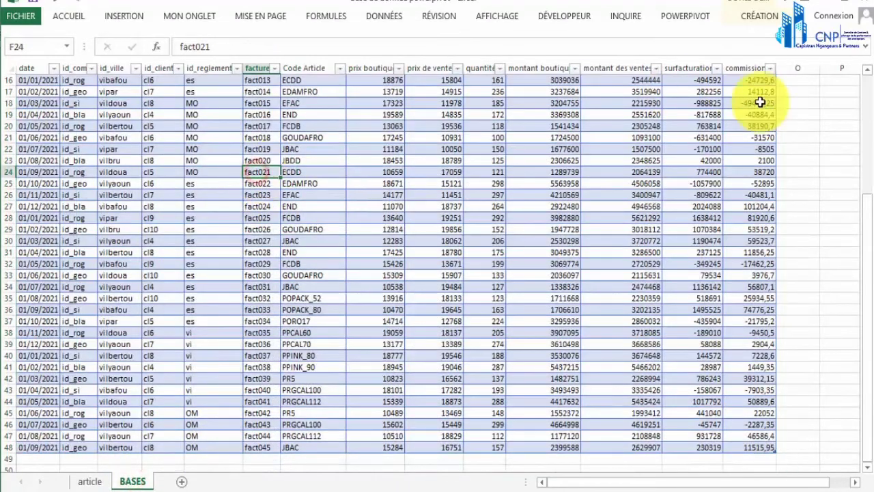
left_click_drag(868, 236, 867, 220)
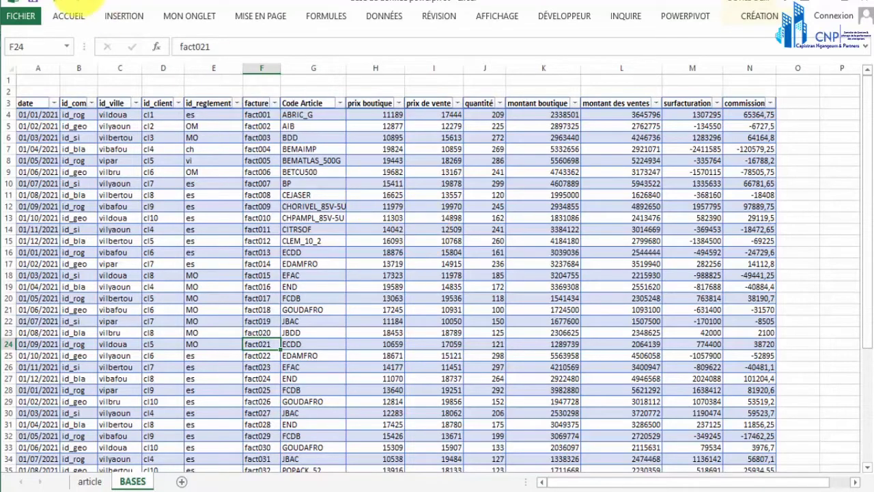
left_click(141, 16)
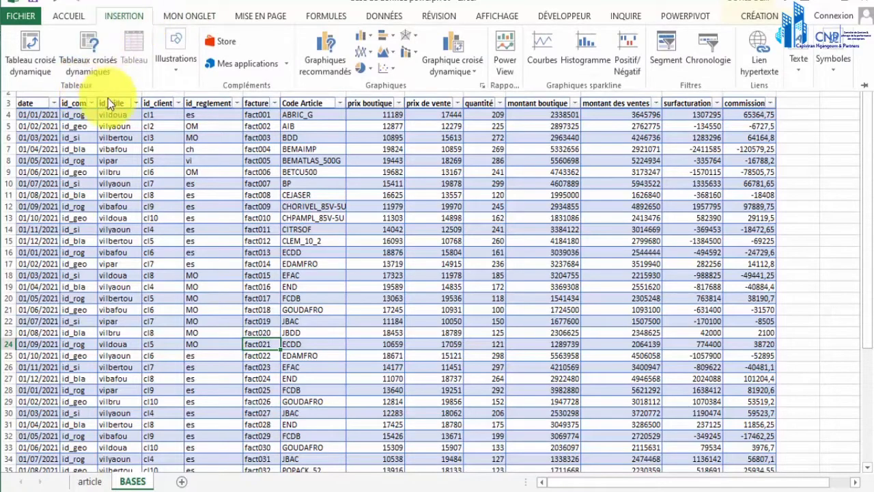
left_click(102, 150)
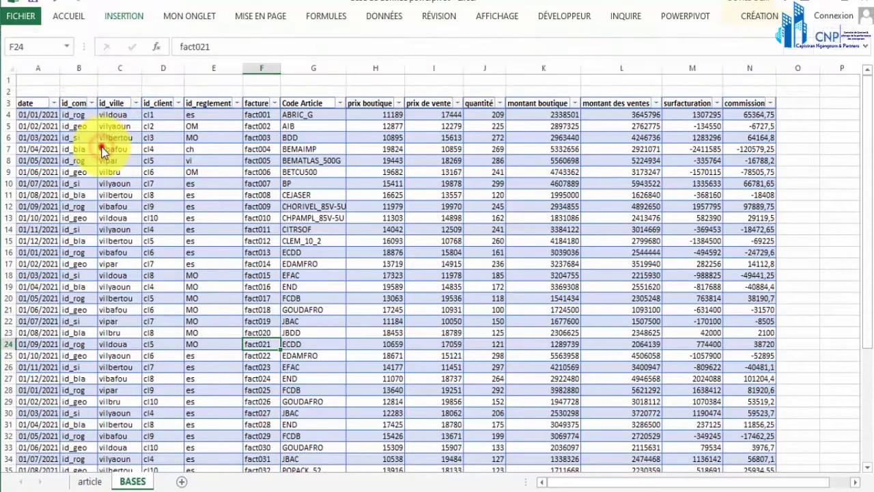
left_click(127, 14)
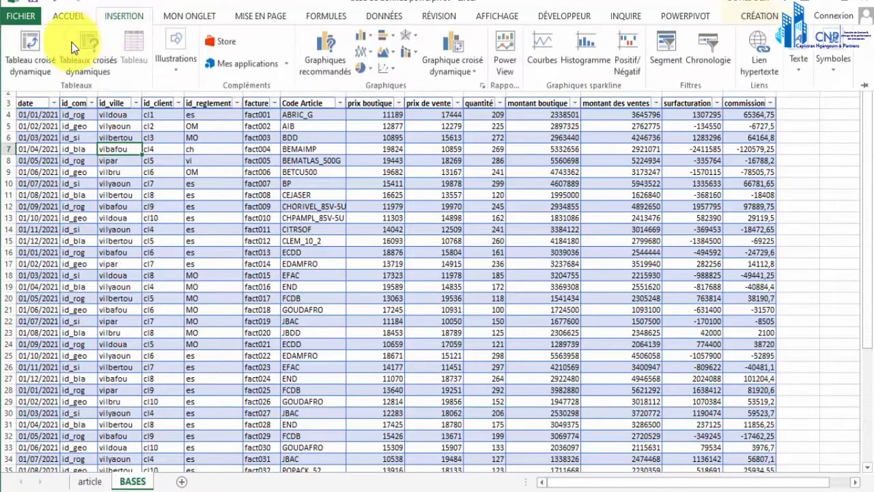
left_click(34, 45)
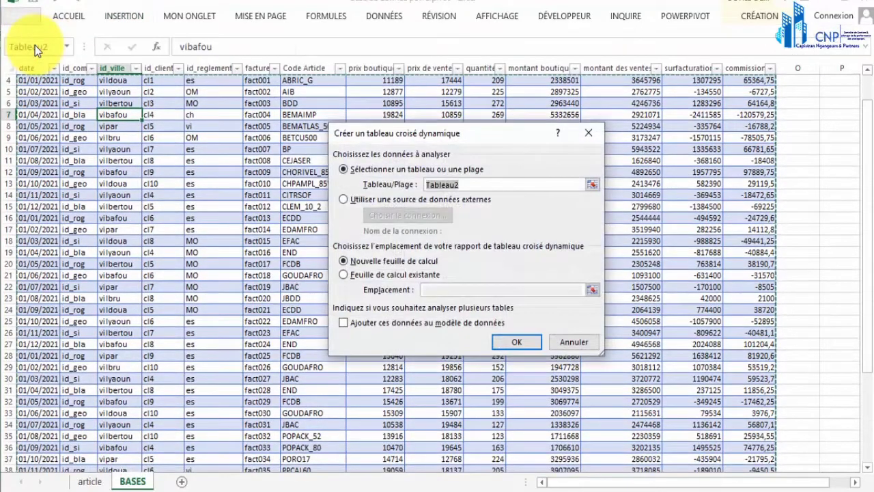
left_click(504, 344)
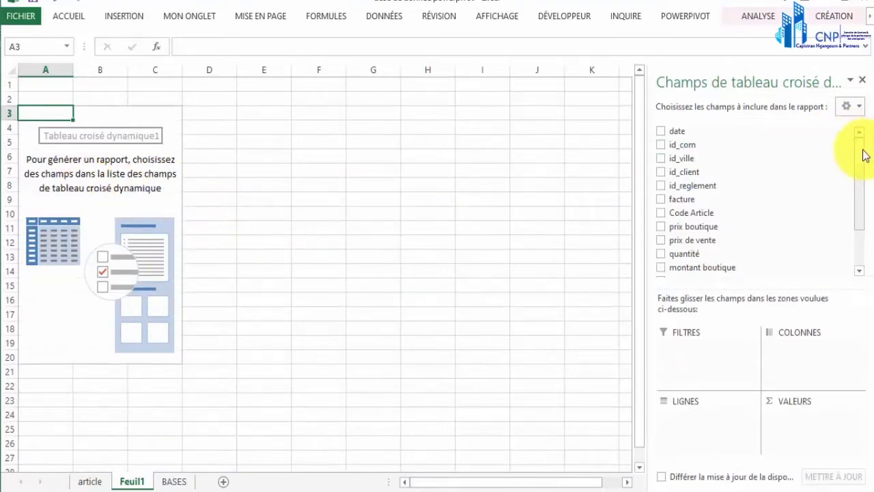
Step: Request more tables for the PivotTable and accept creating a new one based on the data model
left_click_drag(859, 157, 859, 231)
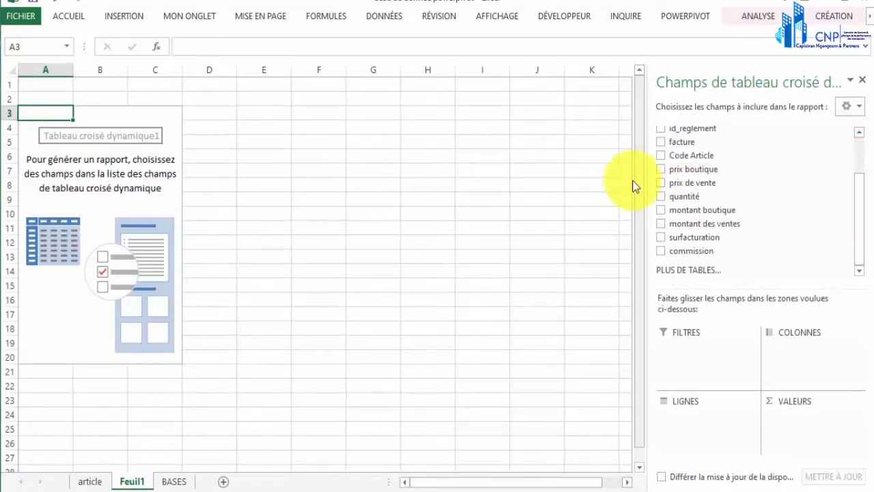
left_click(686, 270)
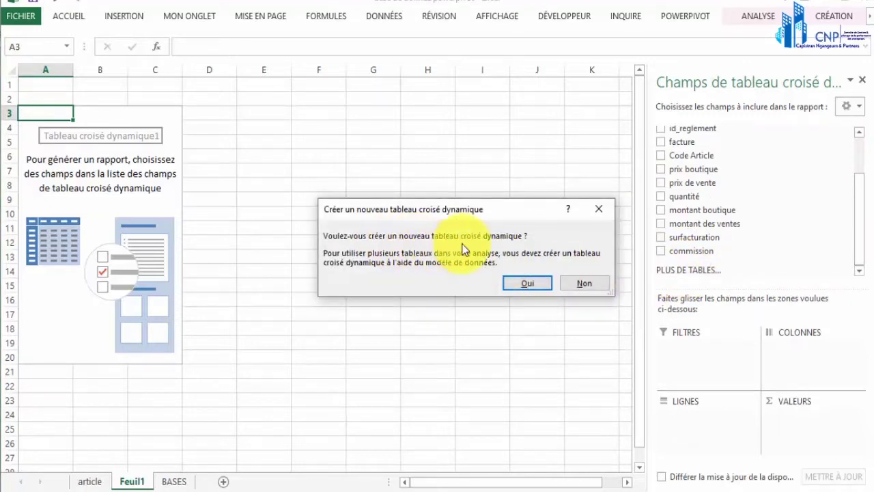
left_click(528, 282)
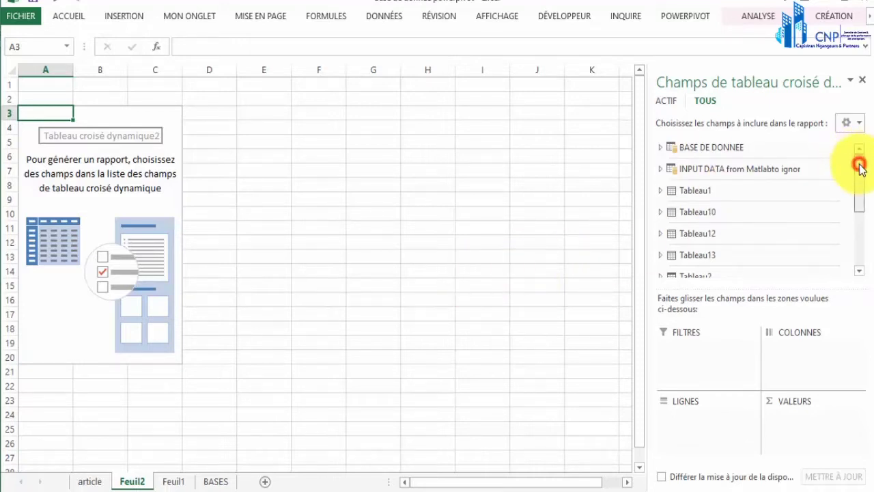
Step: Expand the fields of Tableau2 and Tableau3 and add Tableau3's Code Article field to the PivotTable rows
left_click_drag(859, 166, 854, 201)
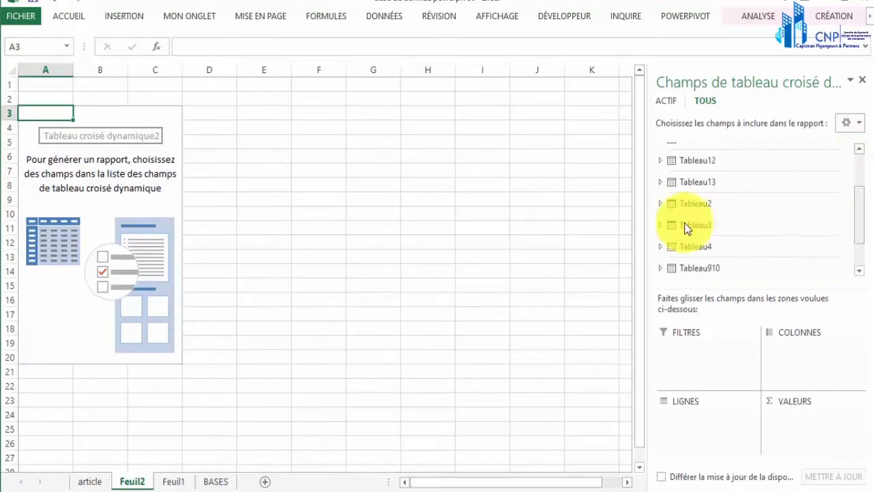
left_click(661, 203)
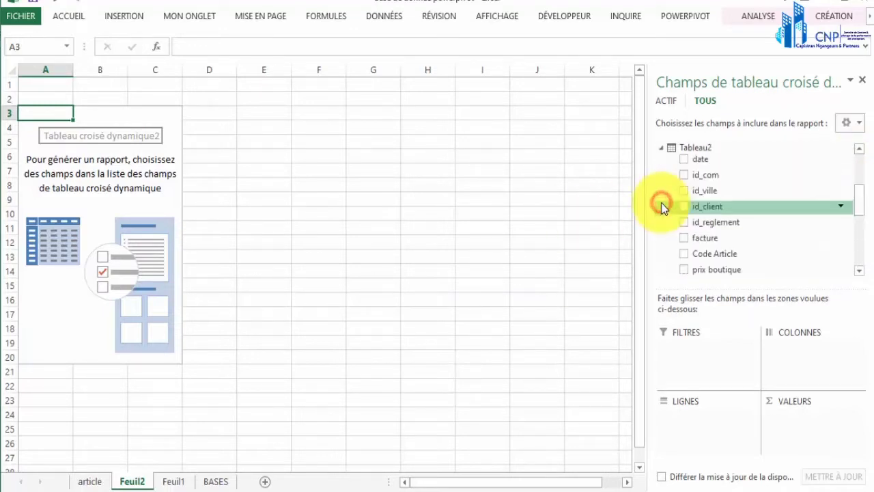
left_click_drag(862, 205, 862, 248)
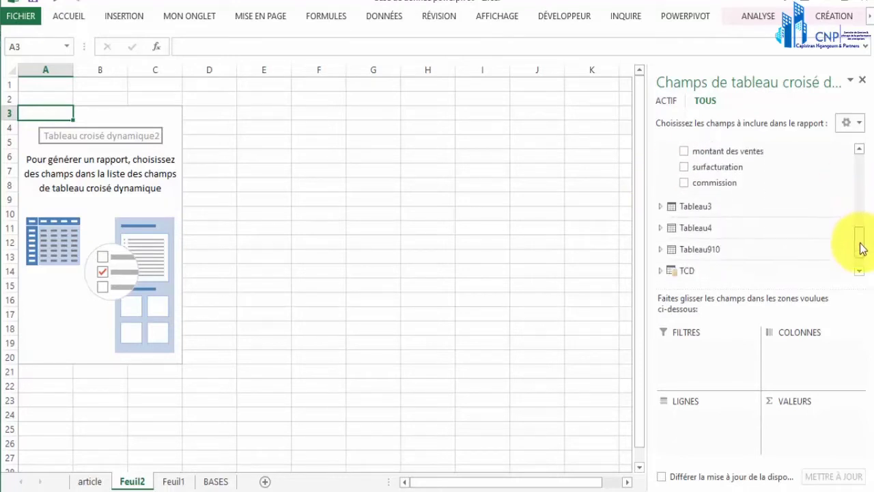
left_click(661, 199)
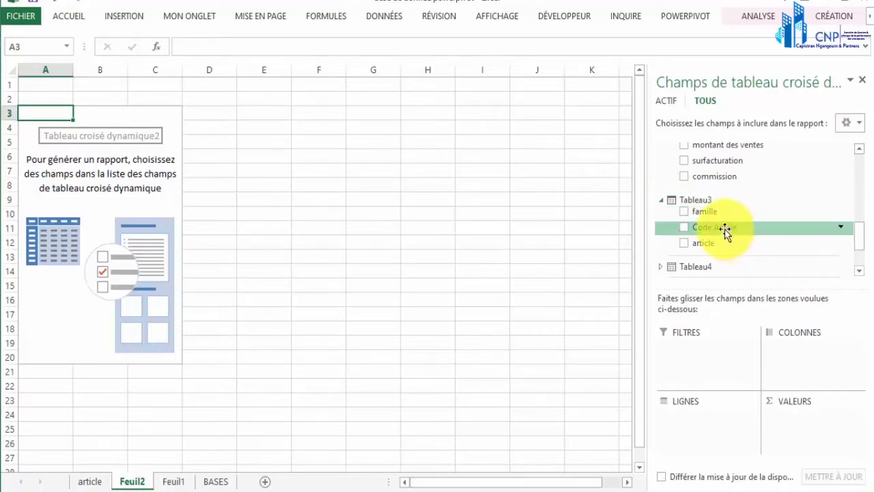
left_click_drag(722, 229, 677, 434)
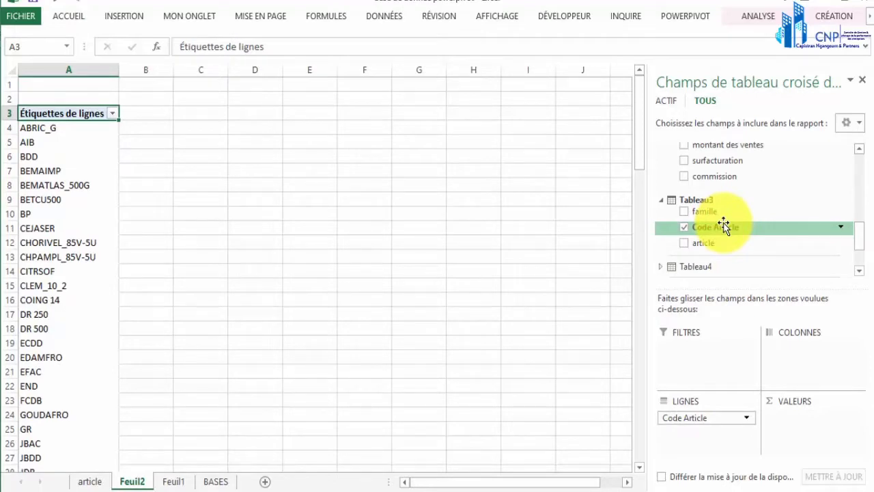
Step: Review the full article table, from its first row to its last, and return to the PivotTable on Feuil2
left_click(91, 480)
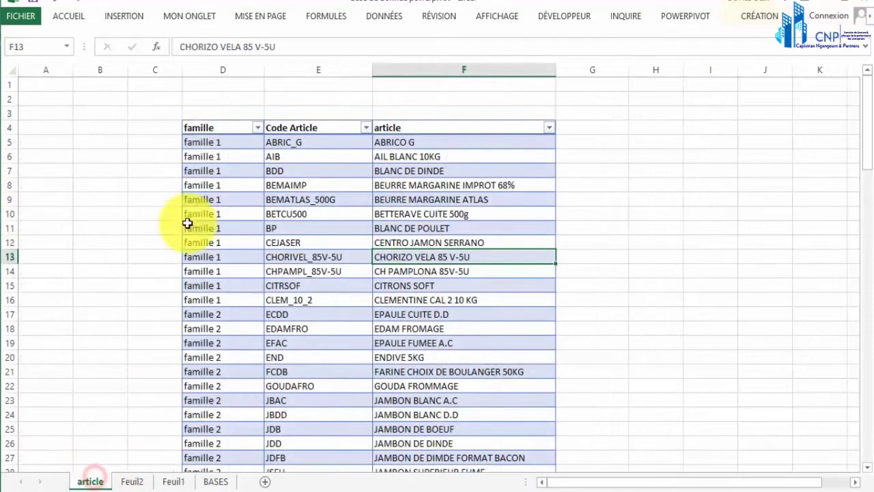
left_click_drag(224, 140, 519, 443)
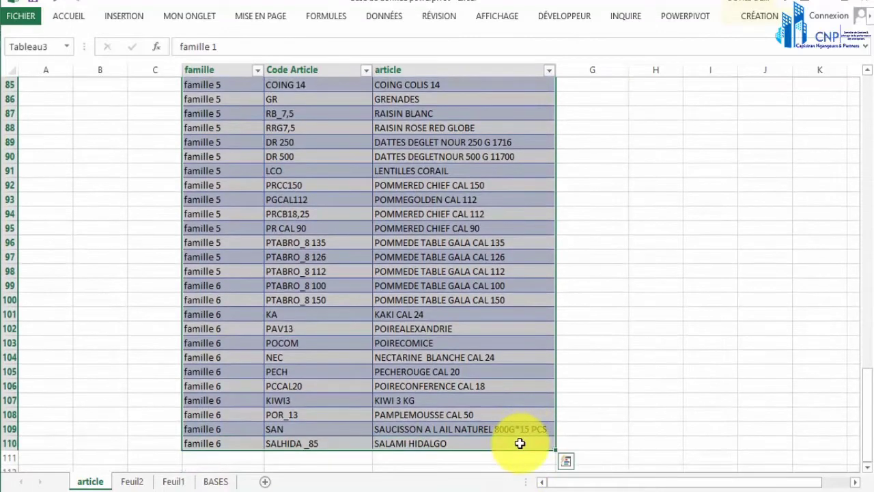
left_click(179, 482)
left_click(138, 484)
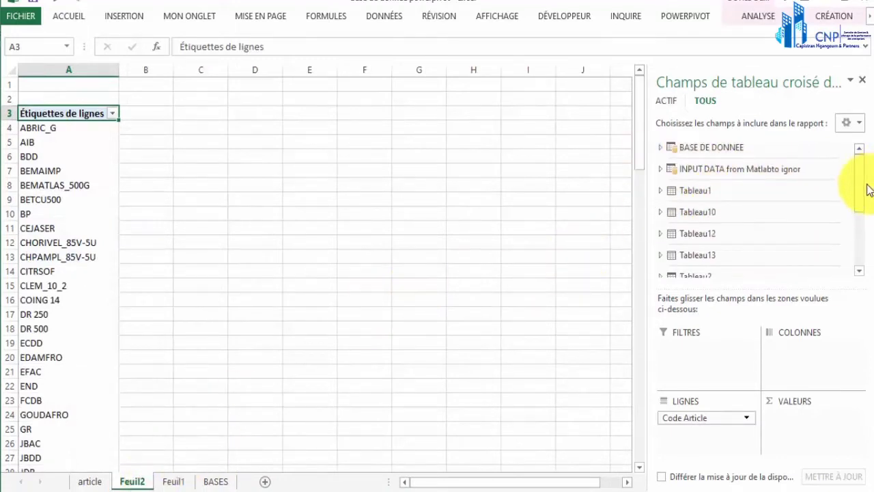
Step: Expand Tableau2 in the PivotTable field list and add its montant des ventes field to the values
left_click_drag(862, 189, 860, 200)
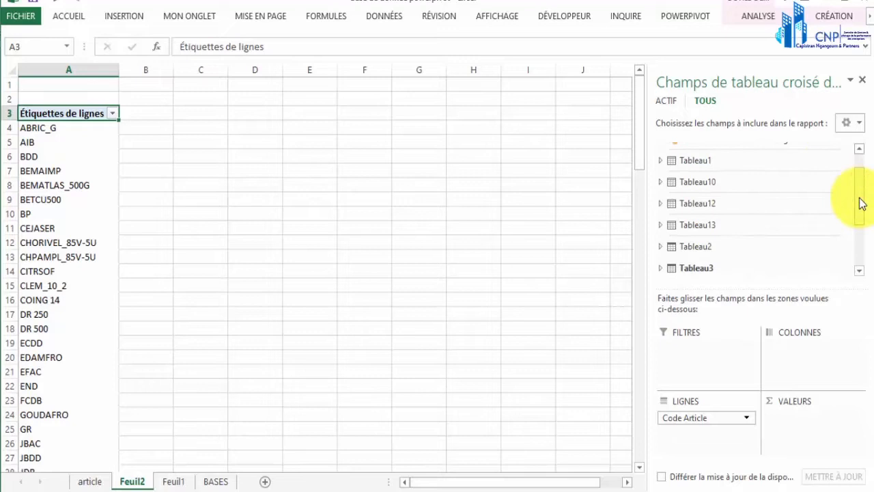
left_click(666, 252)
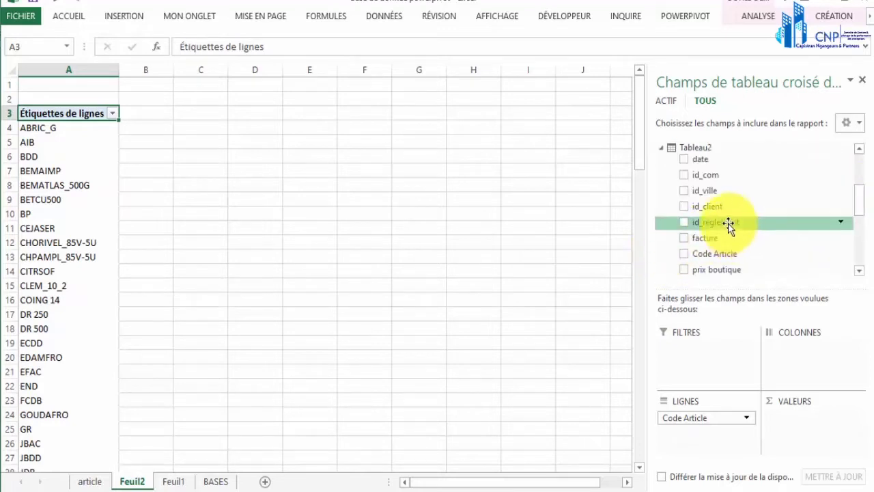
left_click_drag(858, 195, 859, 232)
mouse_move(774, 222)
left_mouse_down()
mouse_move(757, 263)
mouse_move(777, 423)
left_mouse_up()
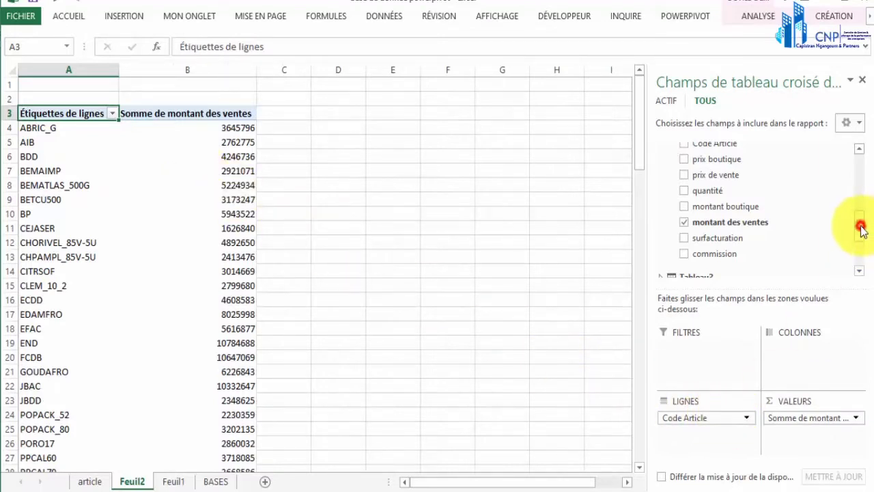
Step: Examine the fields of Tableau2 and Tableau3 and compare the PivotTable's row field with the Code Article column on the article sheet
left_click_drag(861, 227, 862, 213)
scroll(863, 199, "up", 2)
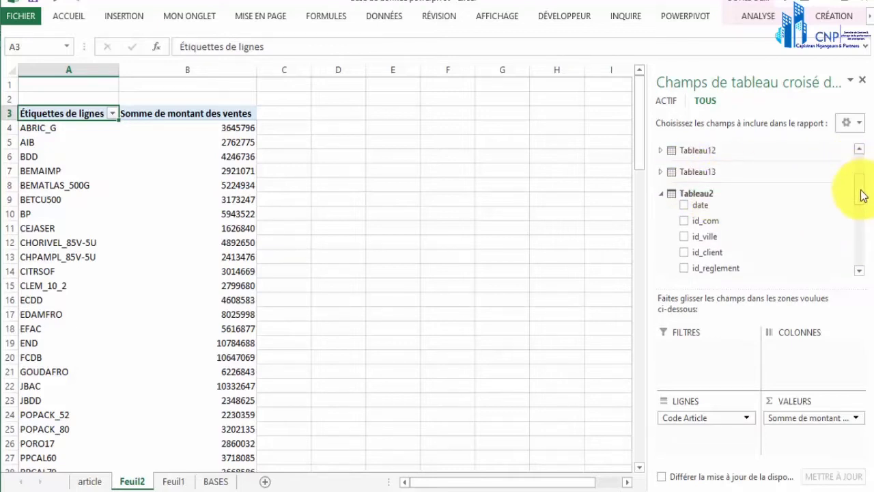
left_click_drag(862, 193, 860, 251)
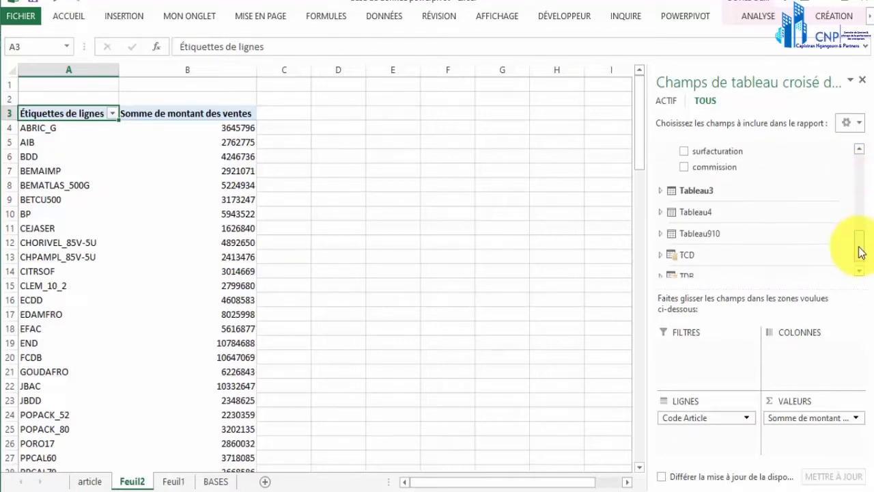
left_click(660, 192)
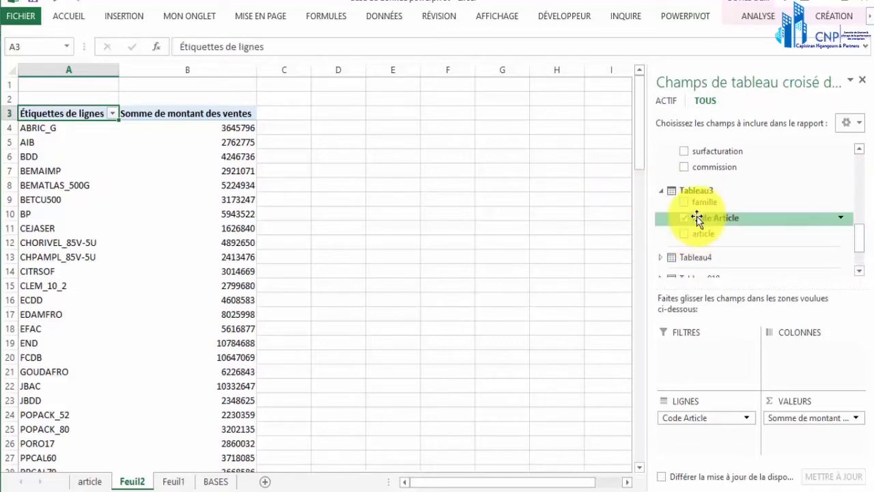
left_click(94, 483)
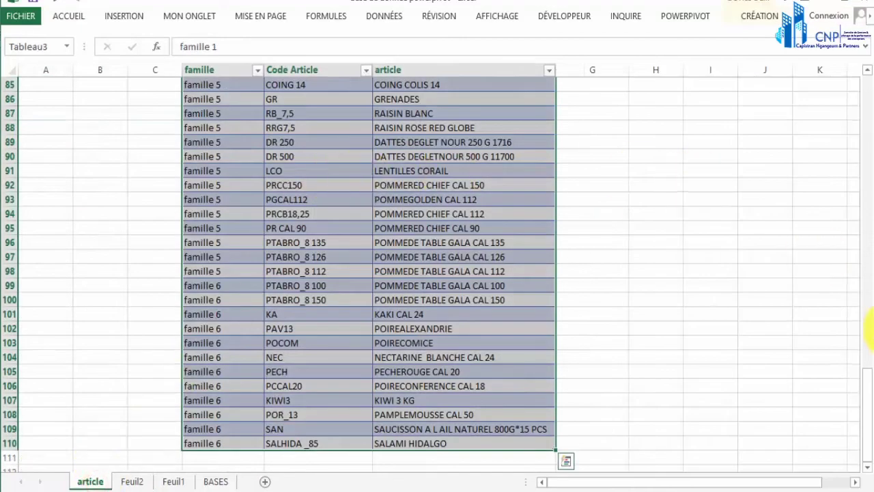
left_click_drag(869, 376, 862, 42)
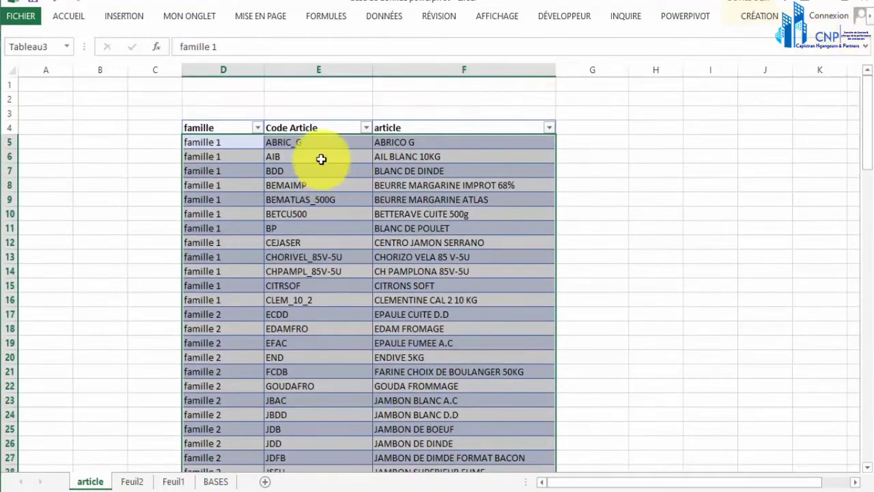
left_click_drag(308, 140, 281, 394)
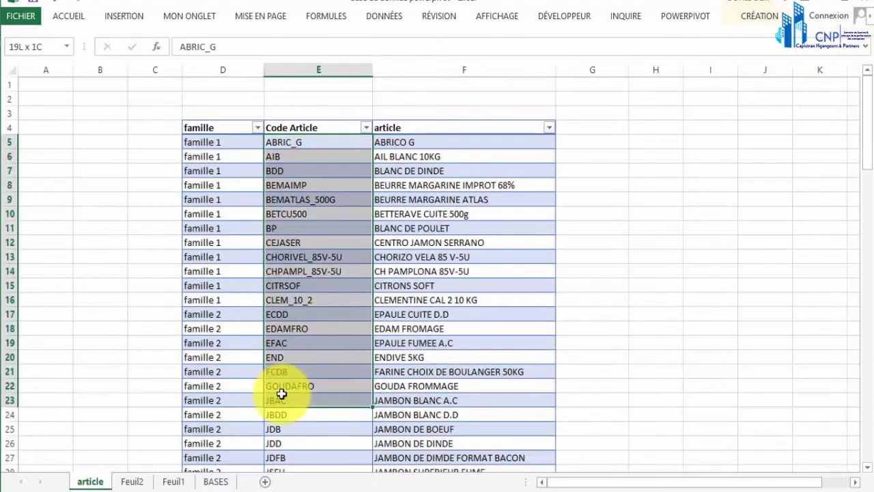
left_click(133, 483)
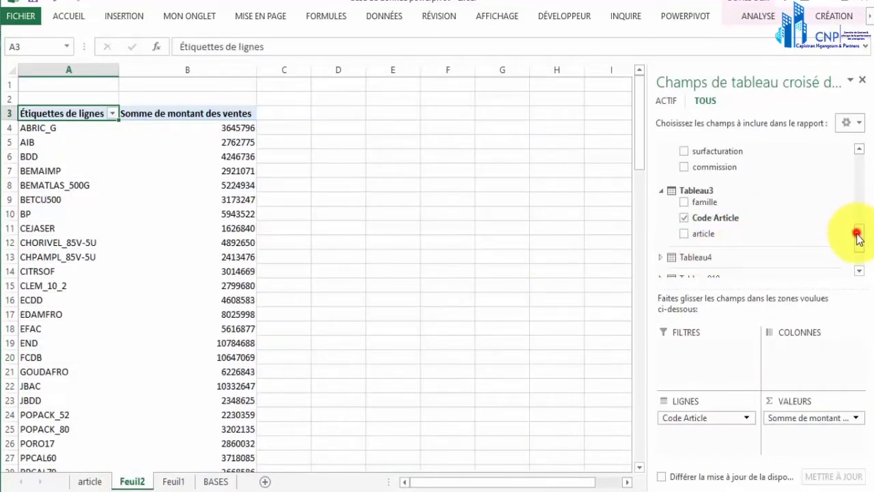
Step: Locate montant des ventes among Tableau2's fields and inspect the montant des ventes and Code Article columns on the BASES sheet
mouse_move(857, 233)
left_mouse_down()
mouse_move(856, 248)
mouse_move(860, 184)
mouse_move(862, 221)
left_mouse_up()
left_click_drag(747, 252, 462, 288)
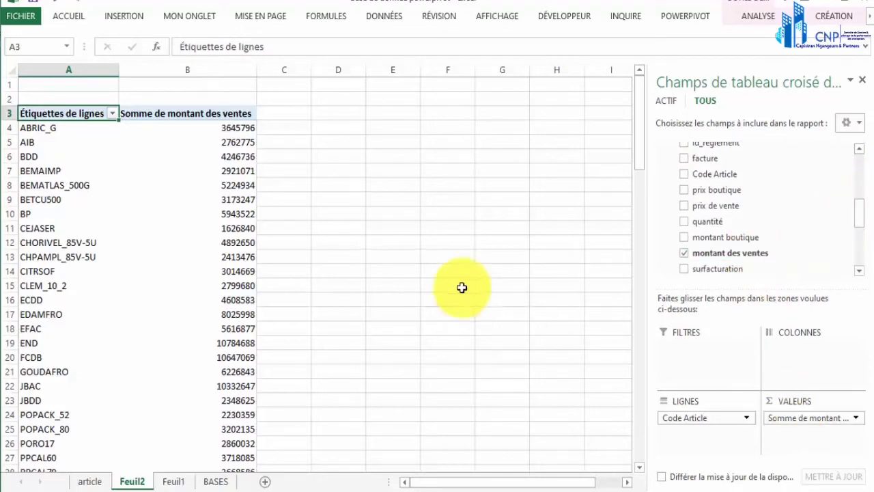
left_click(213, 482)
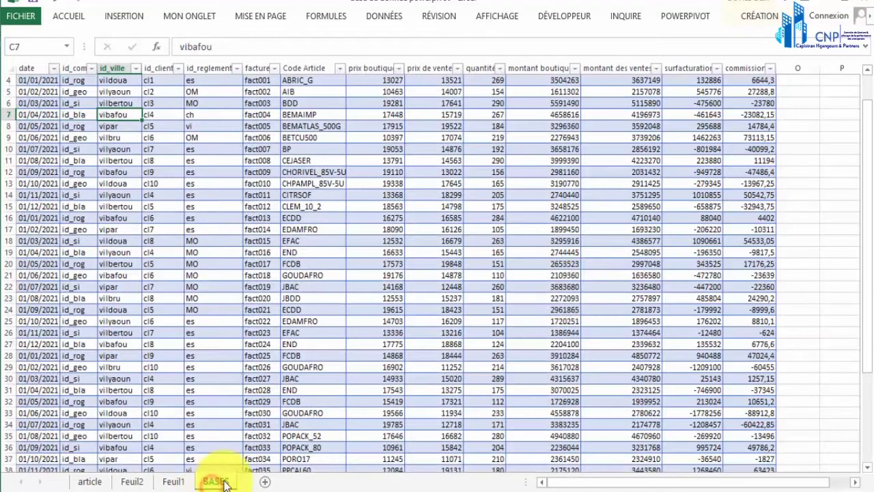
left_click(618, 67)
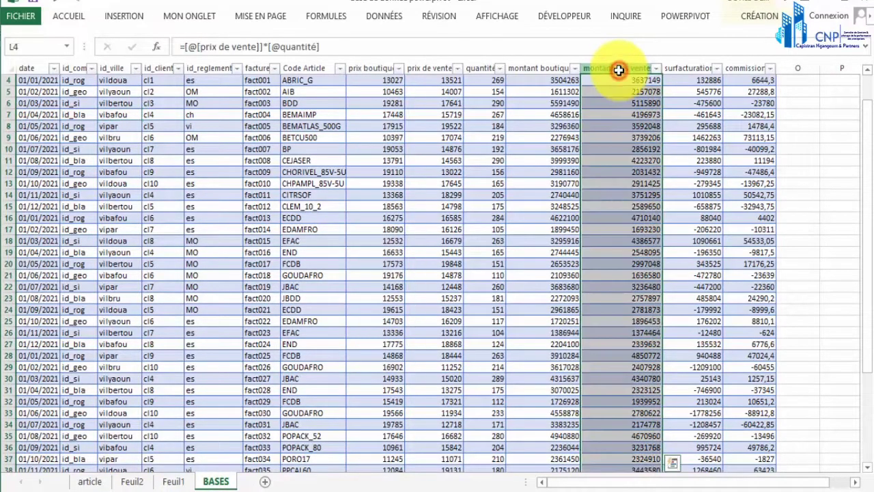
left_click(308, 67)
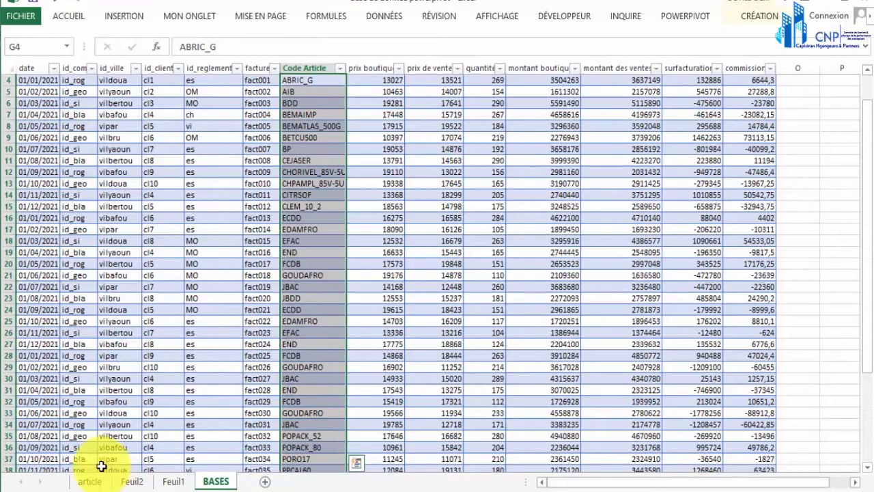
left_click(123, 483)
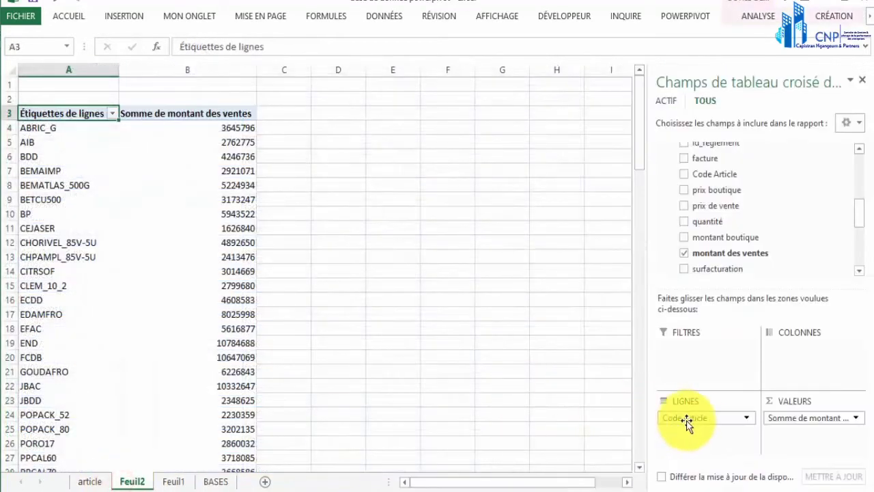
Step: Replace Code Article in the PivotTable rows with the article field from Tableau3
left_click_drag(700, 418, 540, 375)
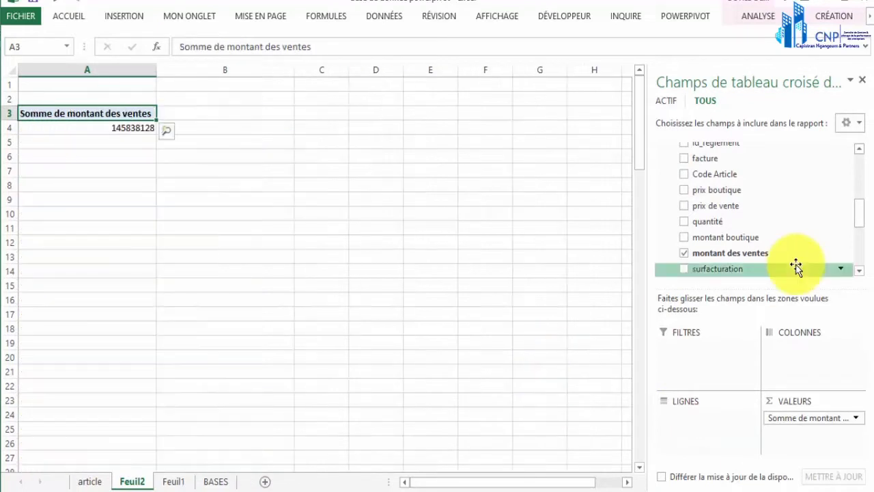
left_click_drag(858, 211, 866, 235)
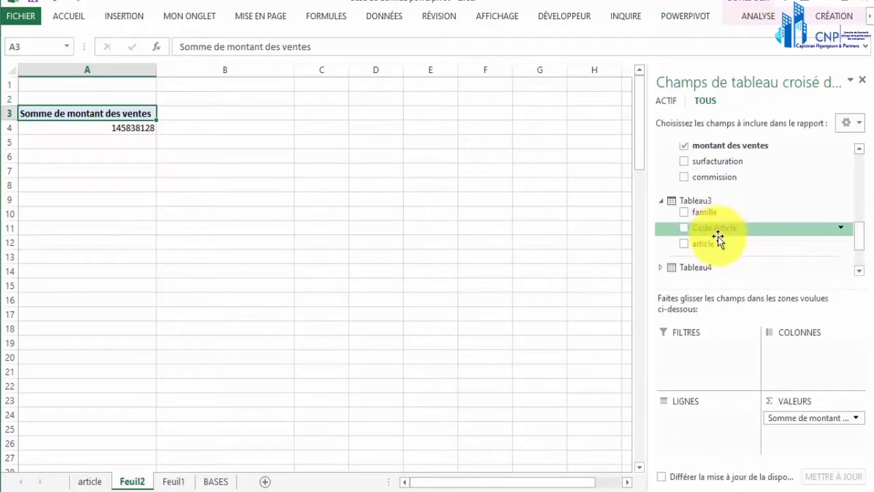
left_click_drag(718, 241, 696, 422)
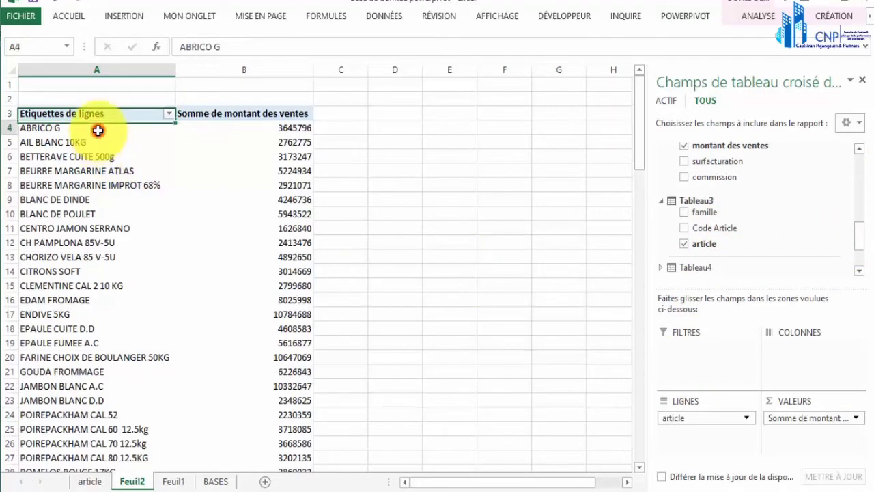
Step: Examine the article names and their summed montant des ventes in the PivotTable
left_click_drag(98, 131, 103, 351)
left_click(268, 127)
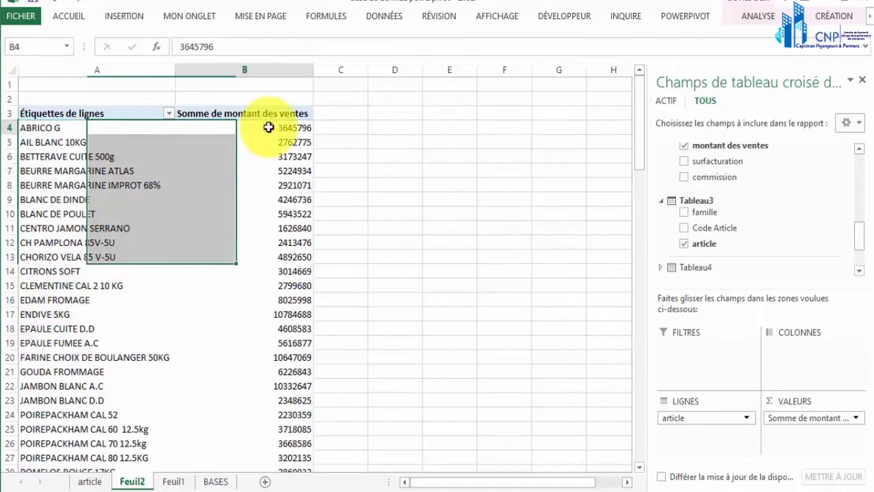
left_click_drag(269, 127, 266, 311)
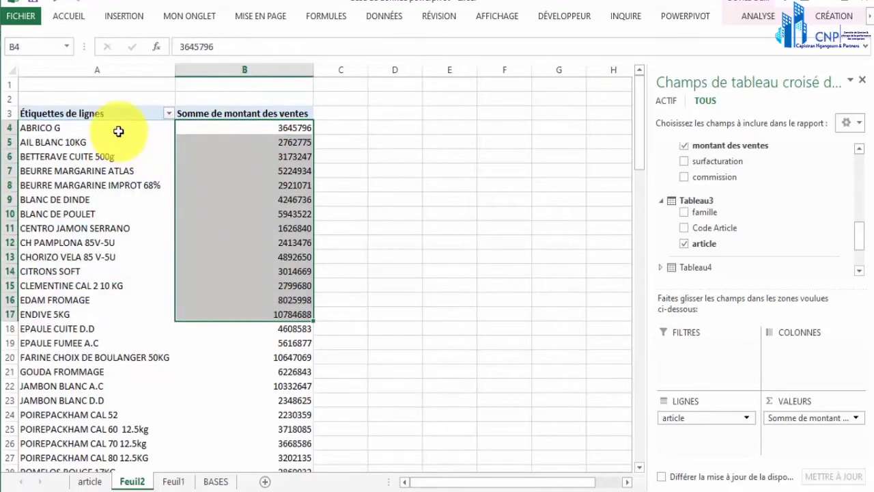
left_click_drag(118, 132, 116, 300)
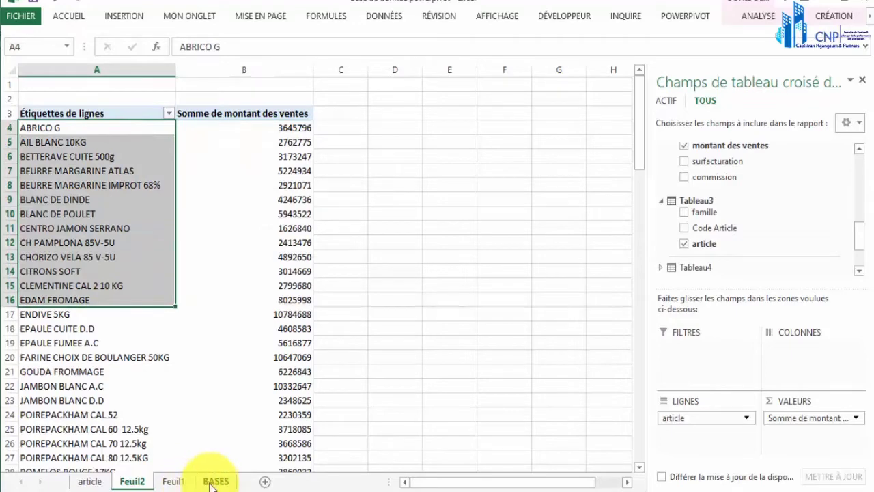
Step: Compare the Code Article column on the BASES sheet with the codes and article names on the article sheet
left_click(216, 482)
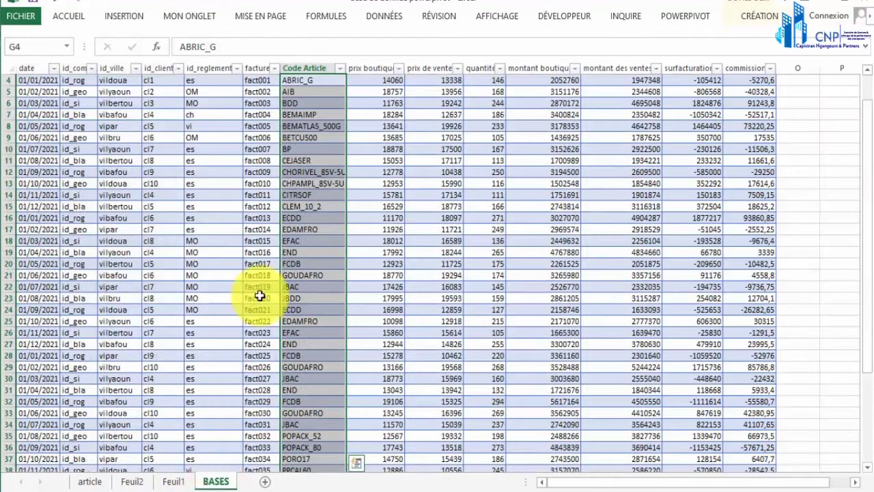
left_click_drag(307, 81, 306, 298)
left_click_drag(318, 82, 317, 282)
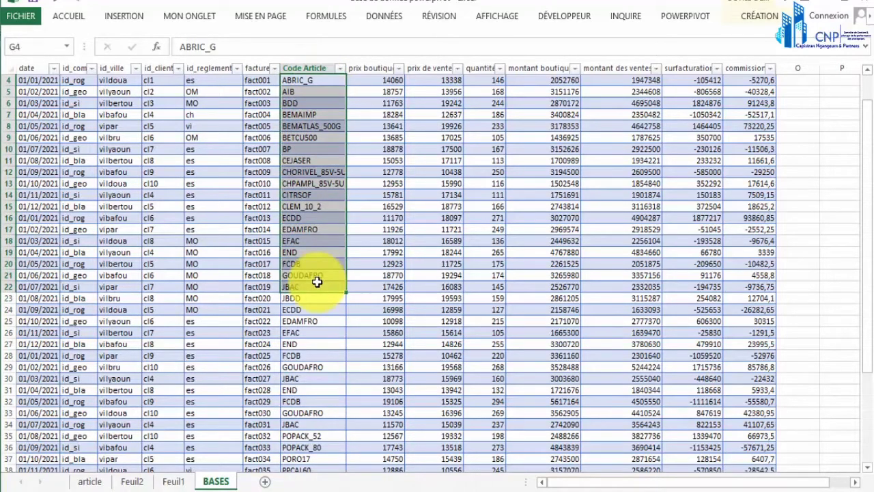
left_click(95, 482)
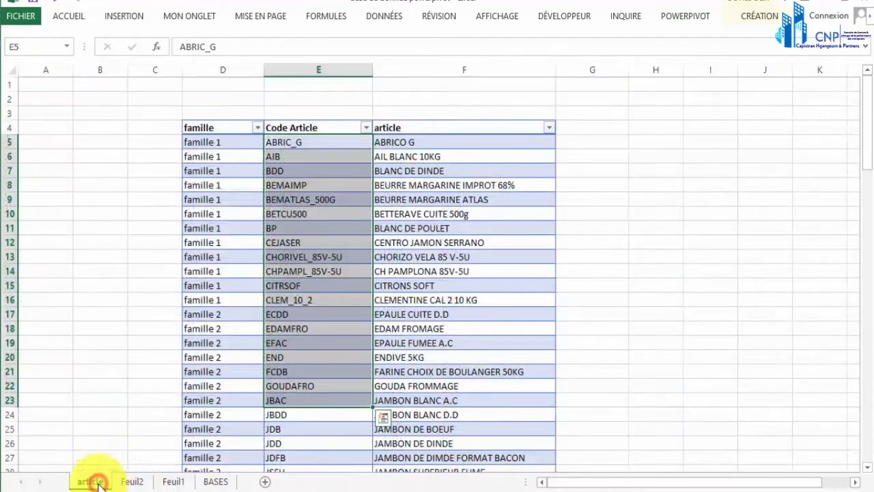
left_click(203, 482)
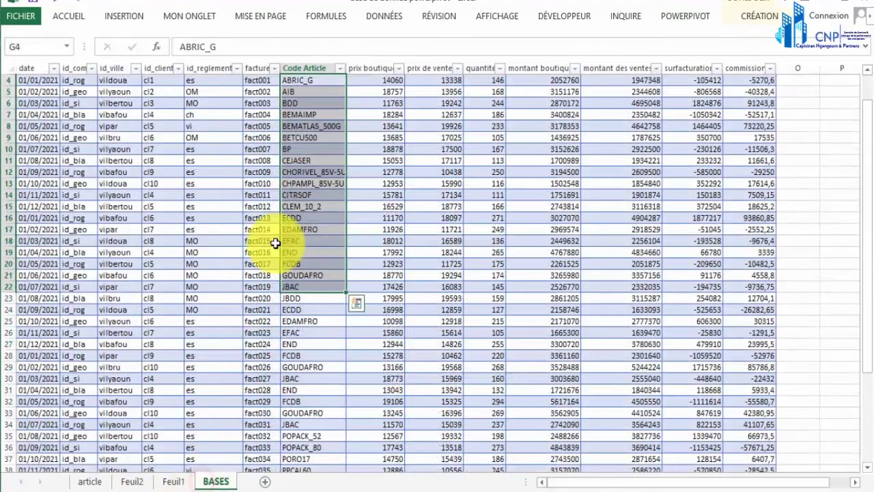
left_click(87, 483)
left_click(428, 143)
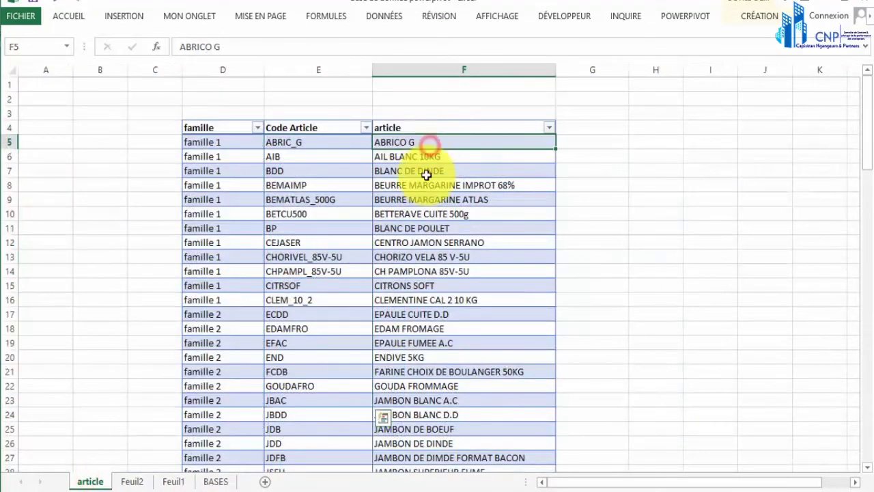
left_click_drag(426, 175, 415, 372)
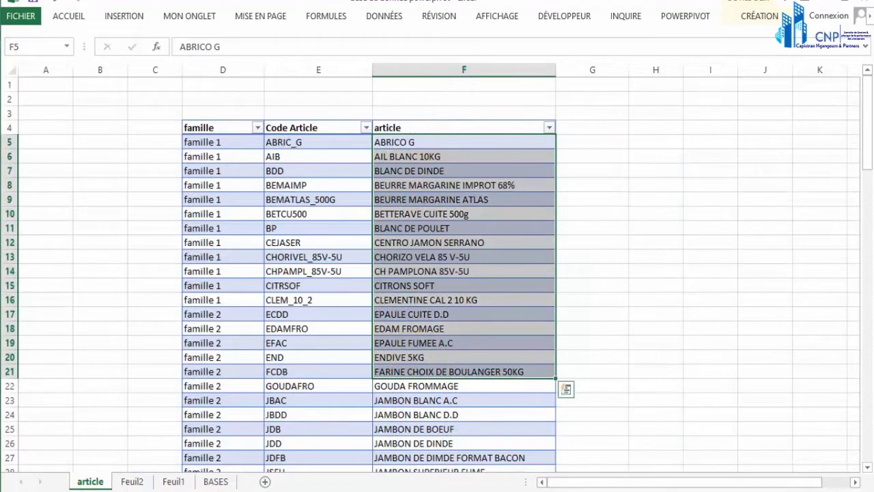
Step: Trace the PivotTable's values to the montant des ventes column in BASES and check them against the article labels and Tableau2's fields
left_click(217, 481)
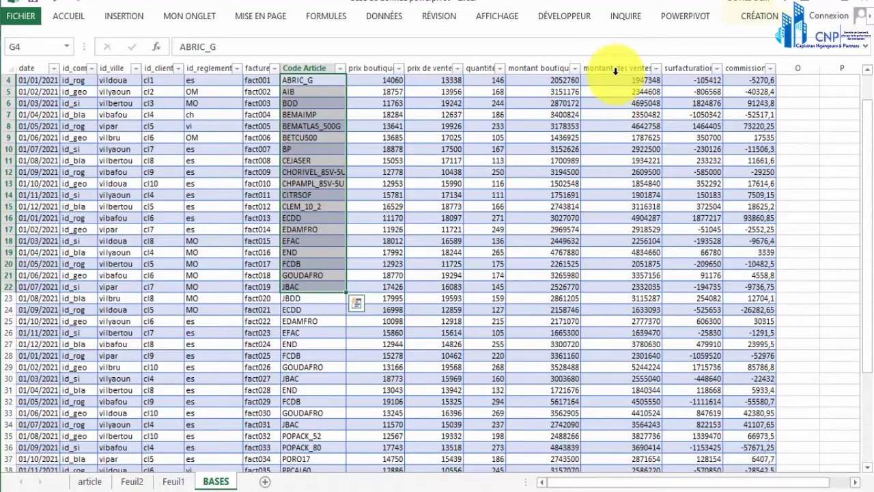
left_click_drag(616, 72, 624, 310)
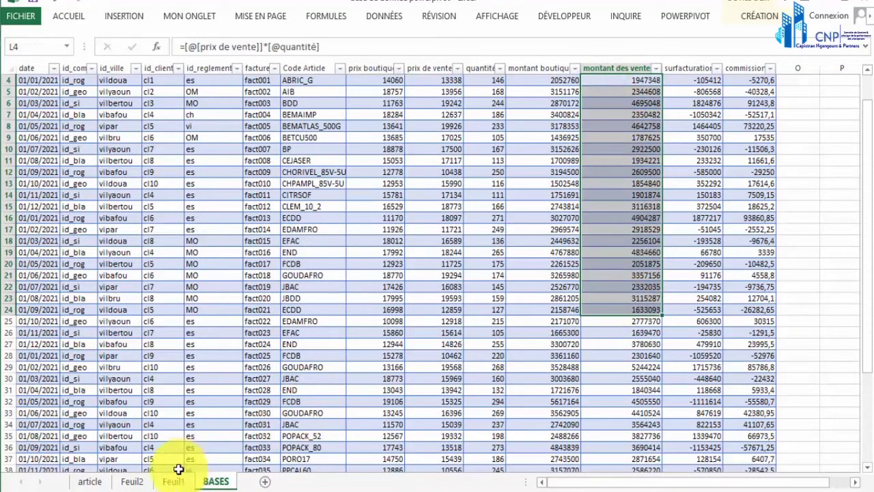
left_click(132, 481)
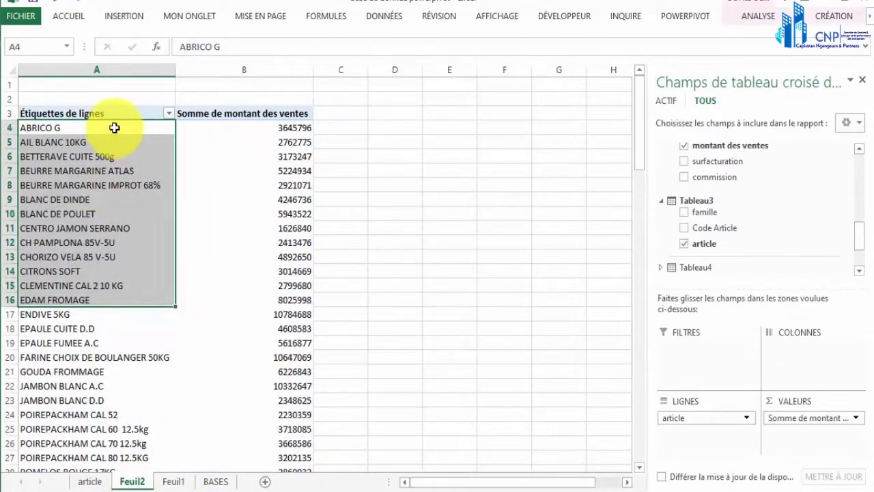
left_click(114, 128)
left_click_drag(114, 127, 120, 316)
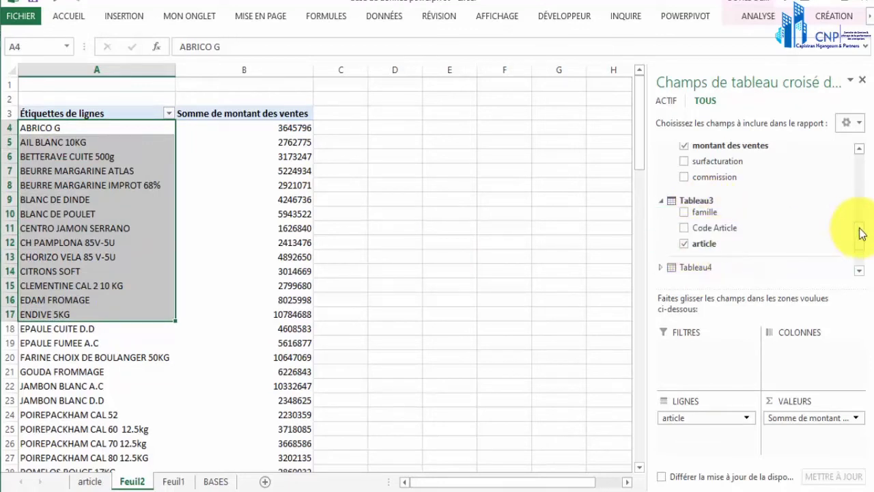
left_click_drag(860, 230, 837, 229)
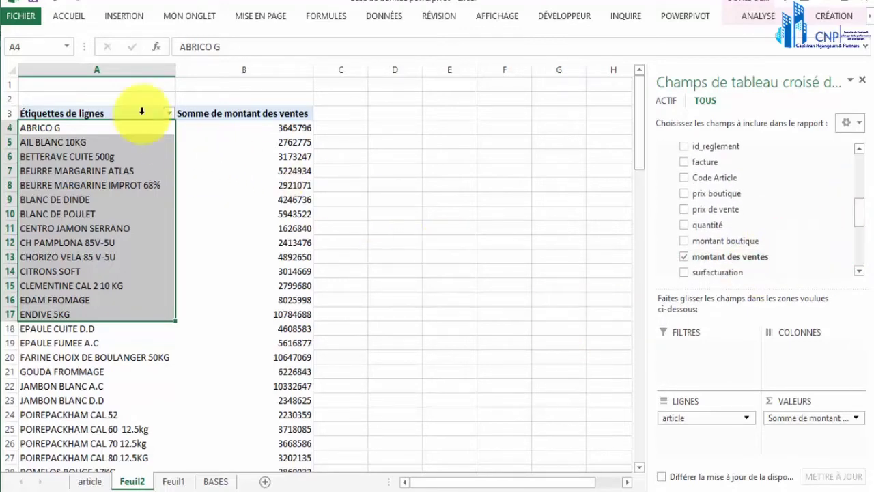
Step: Compare the PivotTable's article names and sums with the Code Article column on the BASES sheet and the article field of Tableau3
left_click_drag(112, 109, 262, 442)
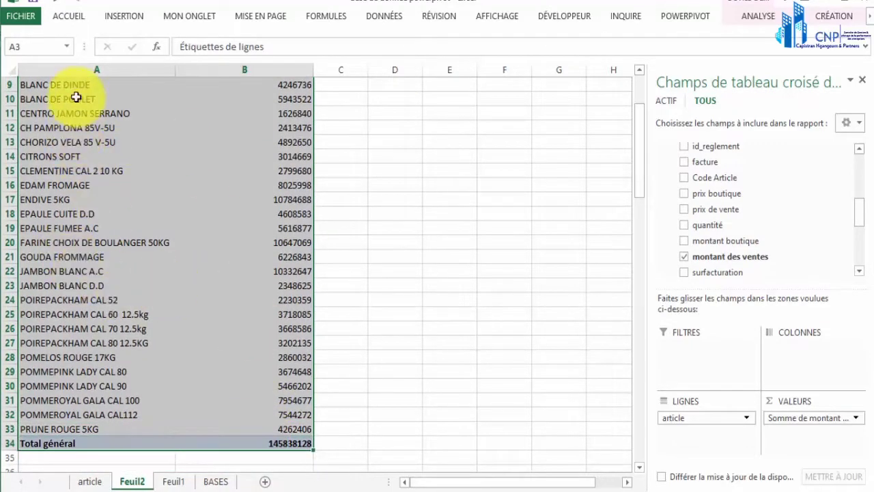
left_click_drag(77, 87, 69, 300)
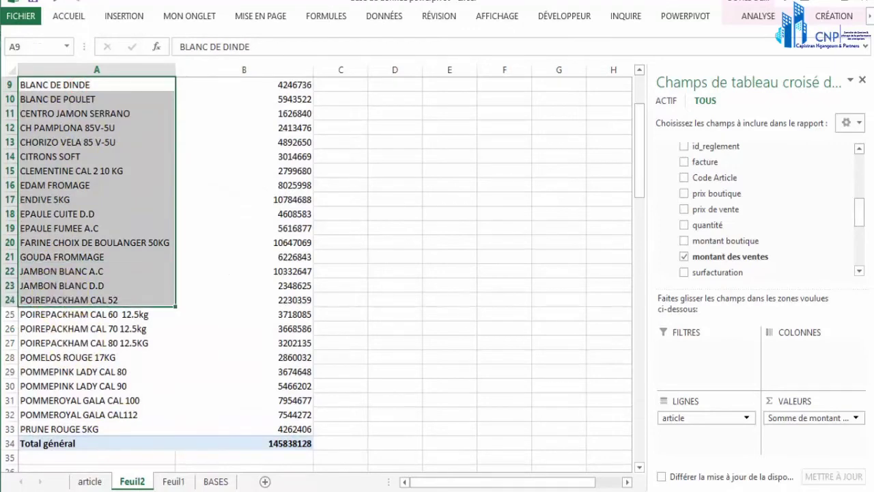
left_click(216, 481)
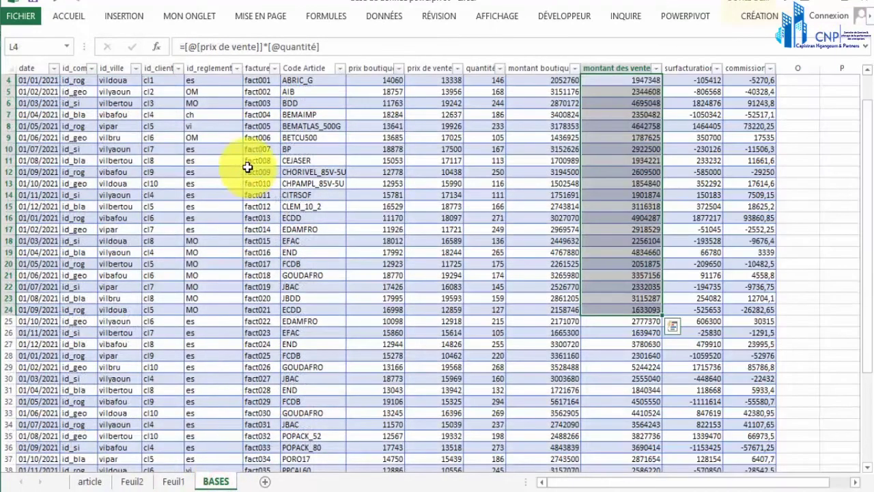
left_click(320, 79)
left_click_drag(320, 79, 312, 230)
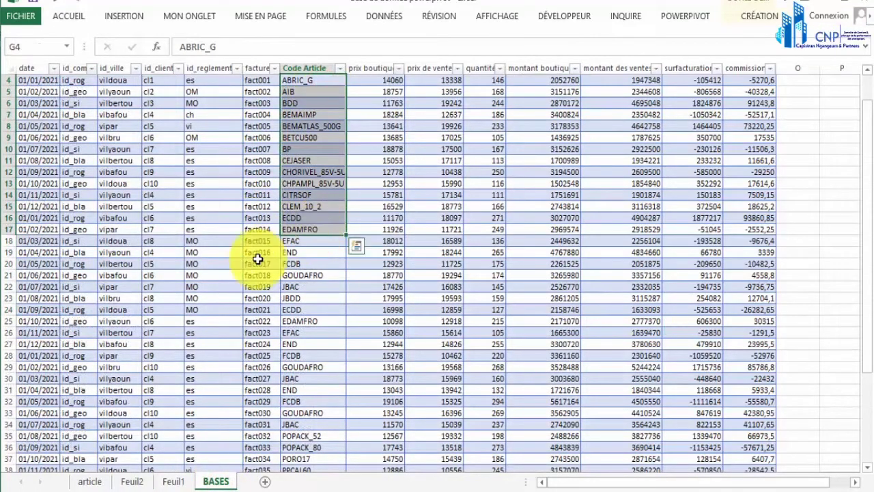
left_click(137, 481)
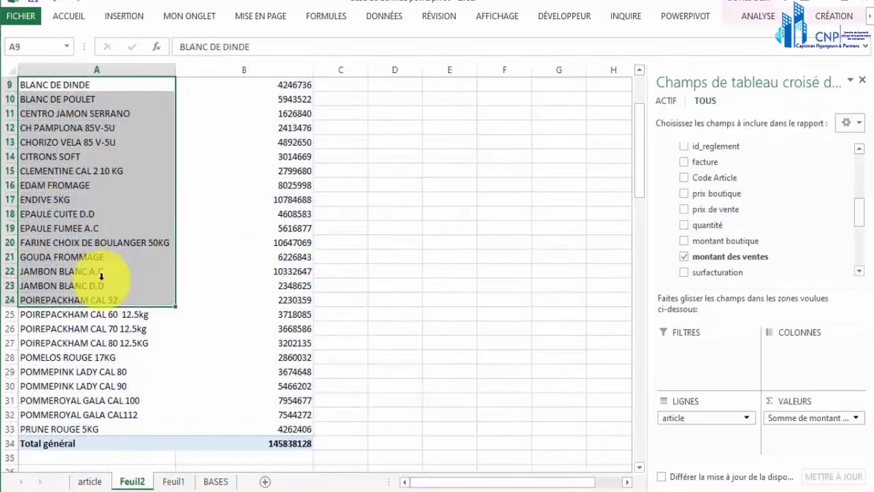
left_click_drag(115, 87, 241, 240)
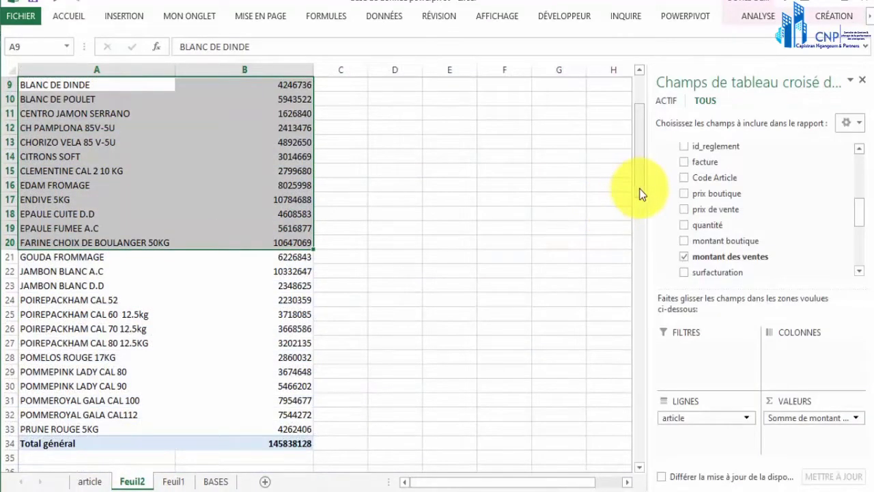
left_click_drag(639, 188, 635, 160)
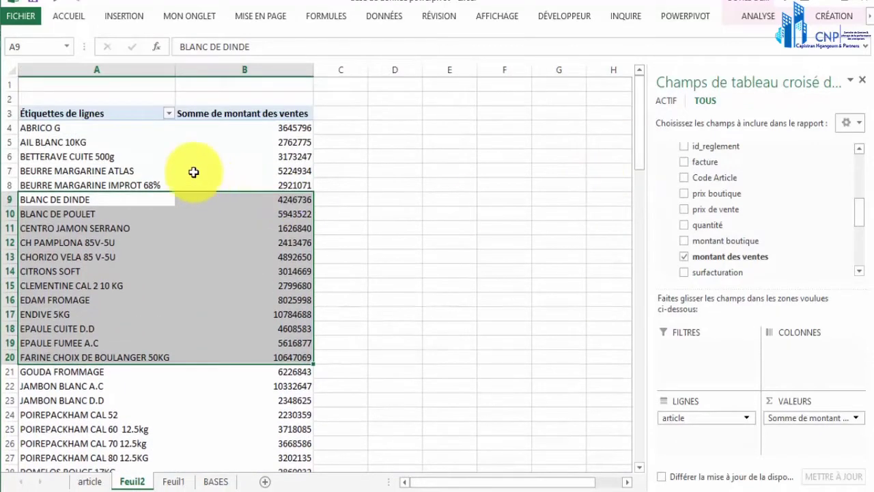
left_click(168, 158)
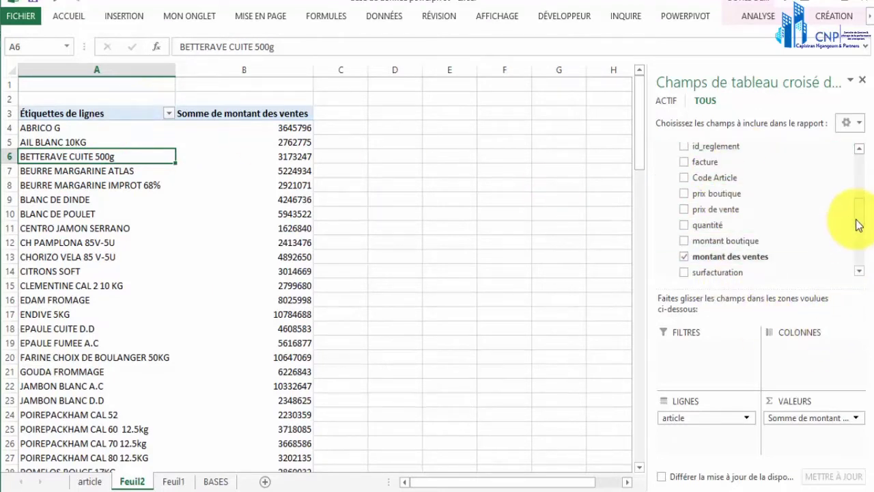
left_click_drag(858, 221, 859, 252)
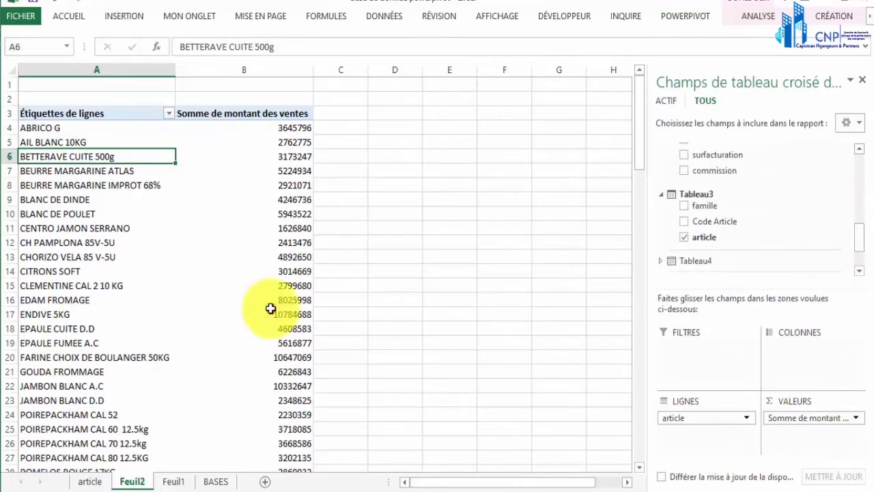
left_click_drag(244, 128, 270, 308)
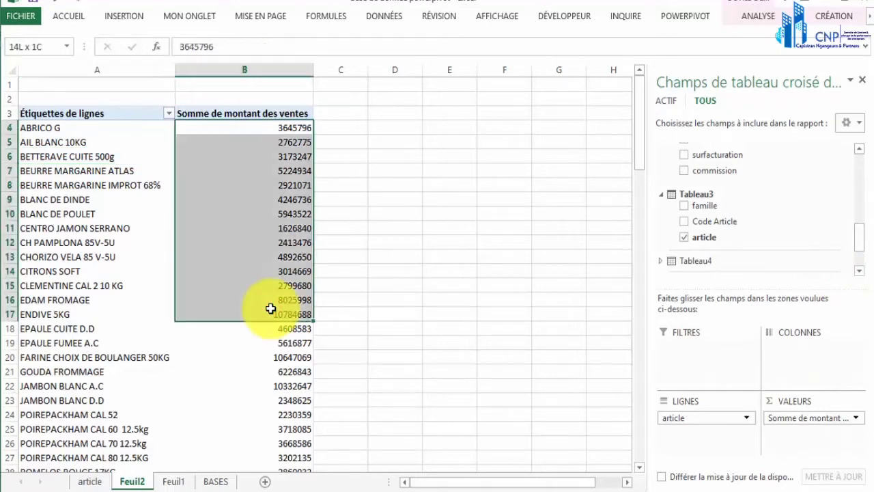
Step: Filter the PivotTable's article rows by value to the top 10
left_click(168, 113)
mouse_move(159, 213)
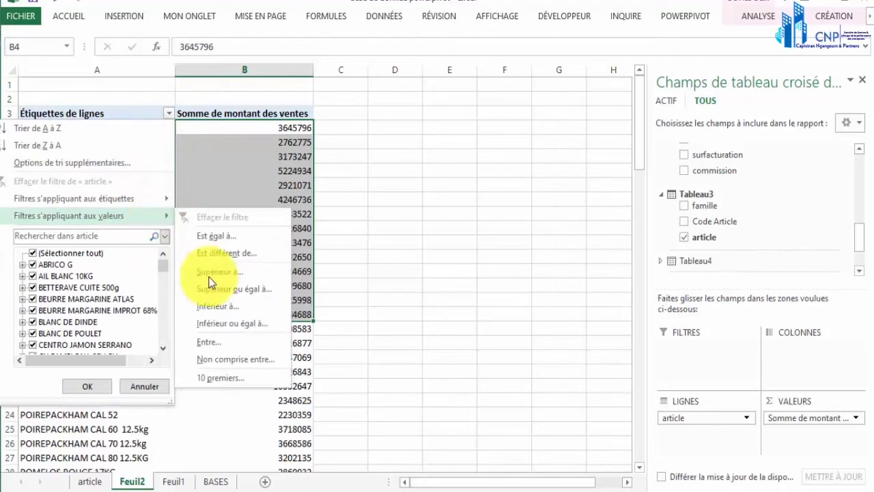
left_click(229, 378)
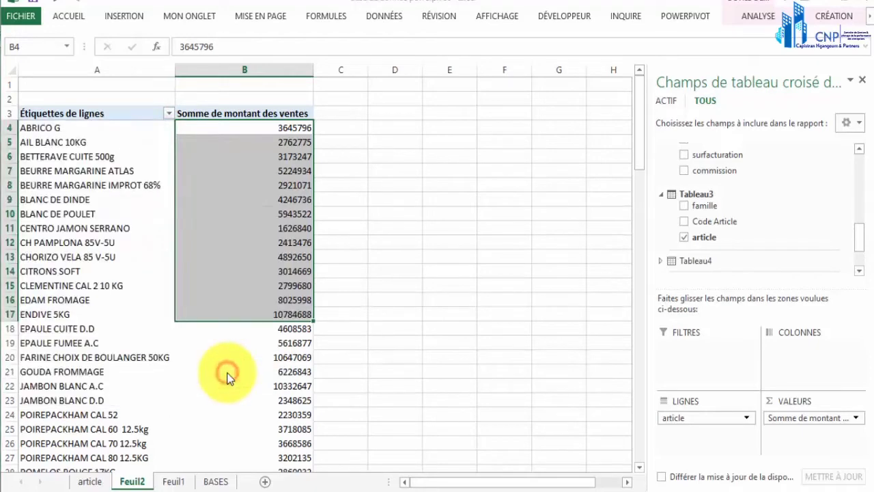
left_click(557, 271)
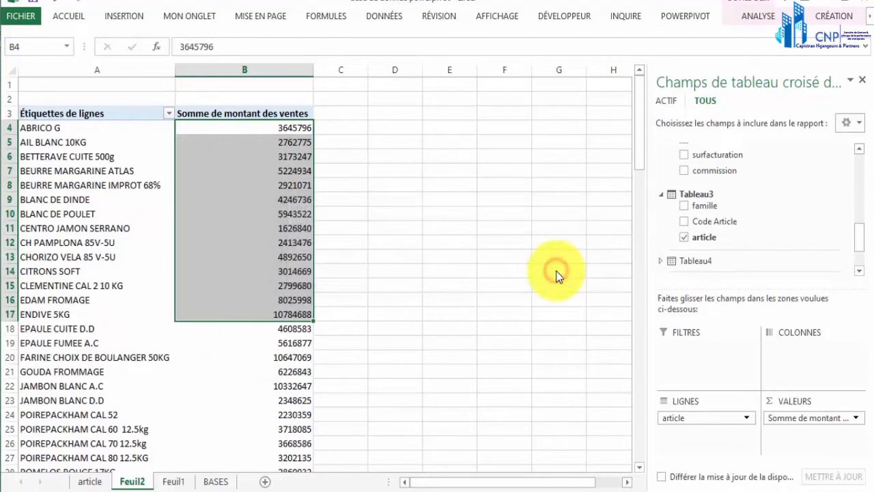
Step: Insert a 3D stacked column chart from the filtered article names and sales sums in A4:B13
left_click(53, 129)
left_click_drag(54, 129, 260, 257)
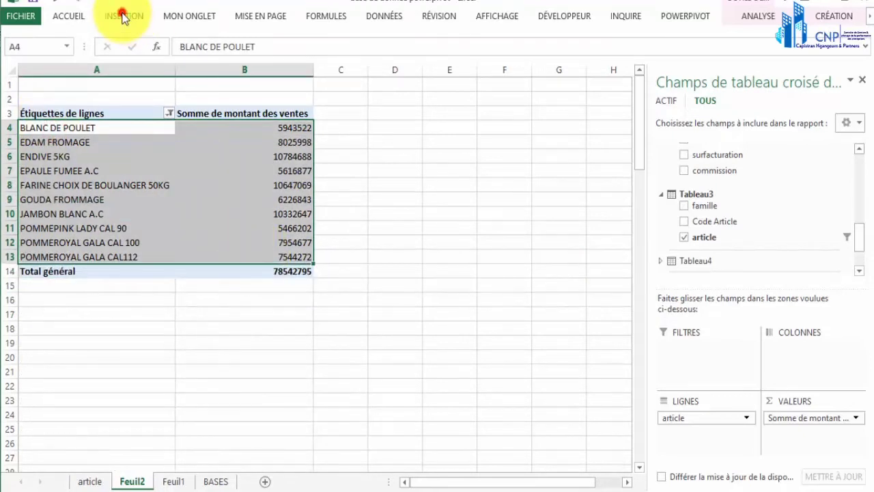
left_click(123, 17)
left_click(369, 41)
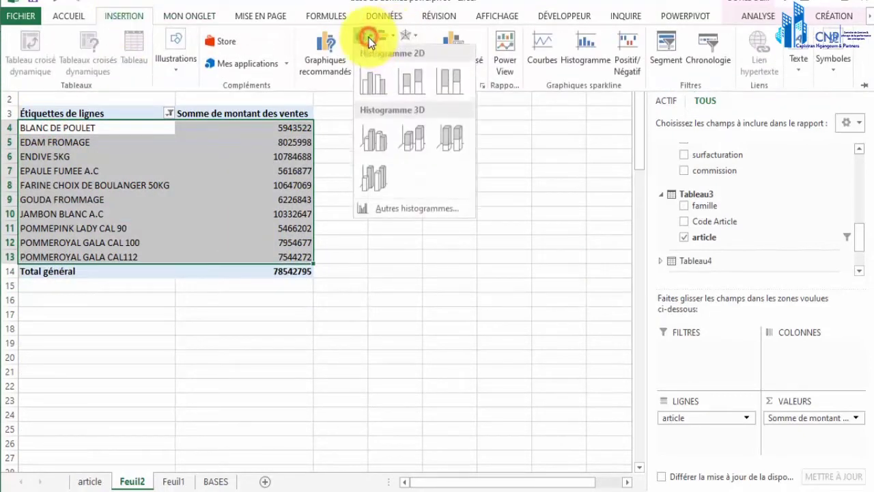
left_click(416, 140)
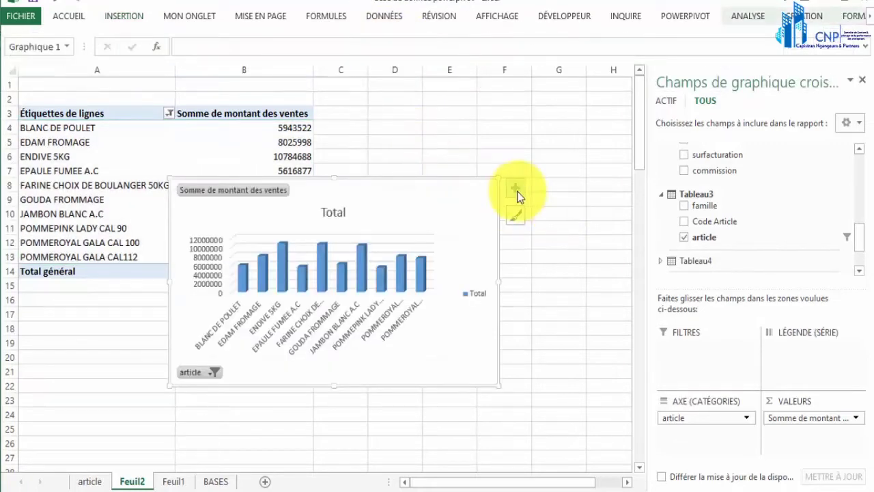
Step: Try data labels on the chart and move it beside the PivotTable
left_click(517, 191)
left_click(548, 249)
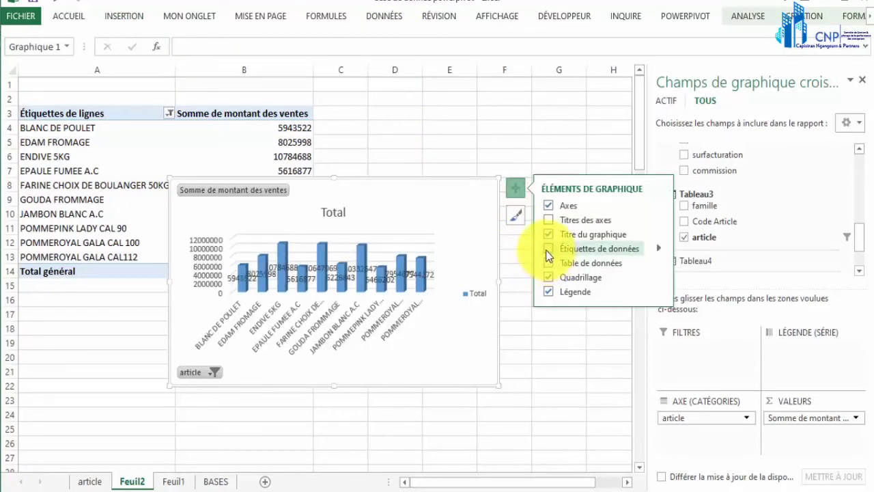
left_click_drag(459, 195, 607, 120)
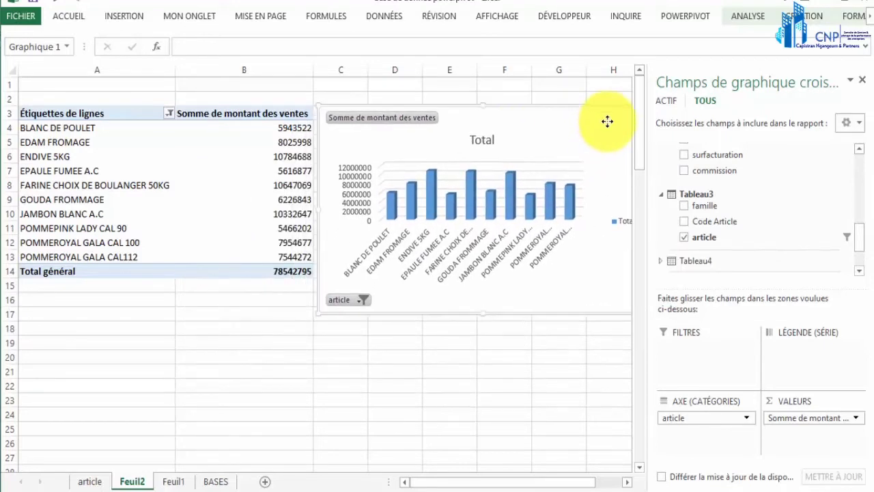
left_click(628, 483)
left_click_drag(479, 483, 445, 483)
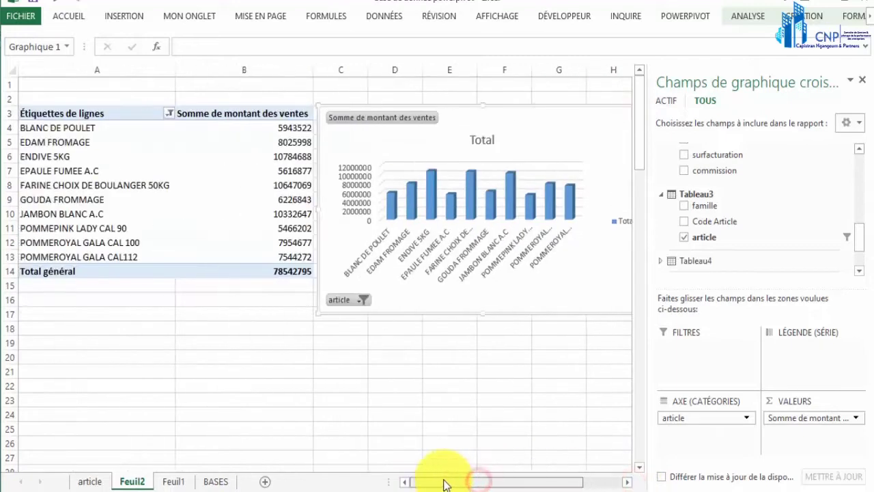
Step: Change the chart type to a 2D stacked line with markers
left_click(795, 17)
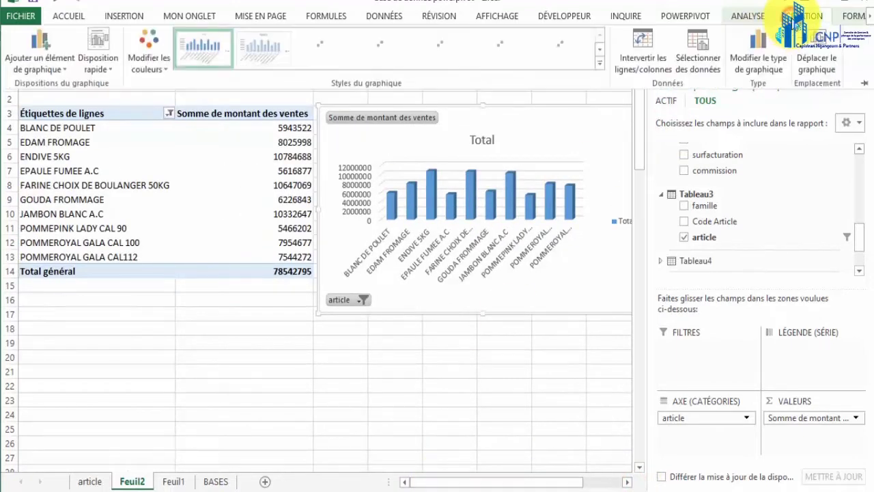
left_click(794, 17)
left_click(125, 19)
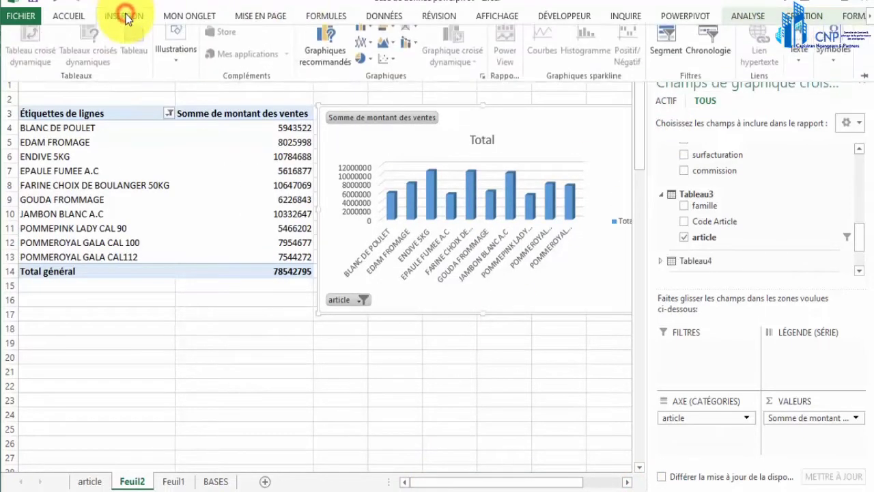
left_click(368, 52)
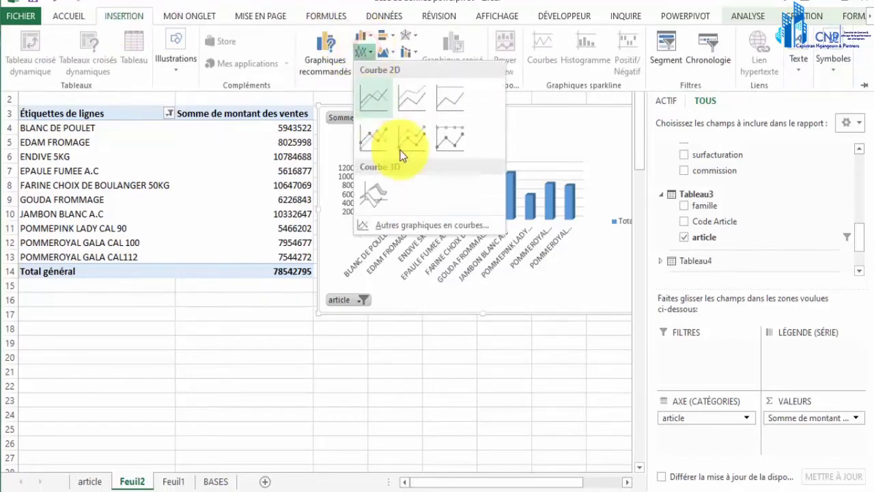
left_click(414, 141)
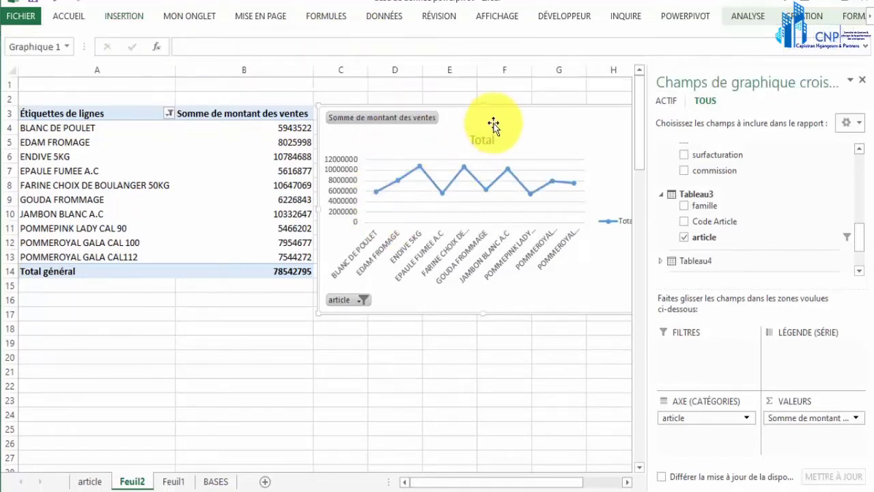
Step: Hide all field buttons on the line chart and move the chart below the PivotTable
right_click(396, 121)
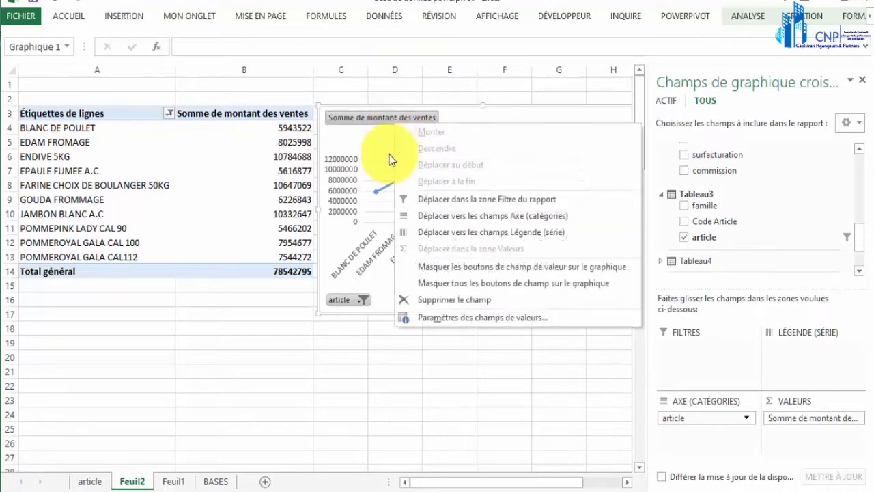
left_click(444, 284)
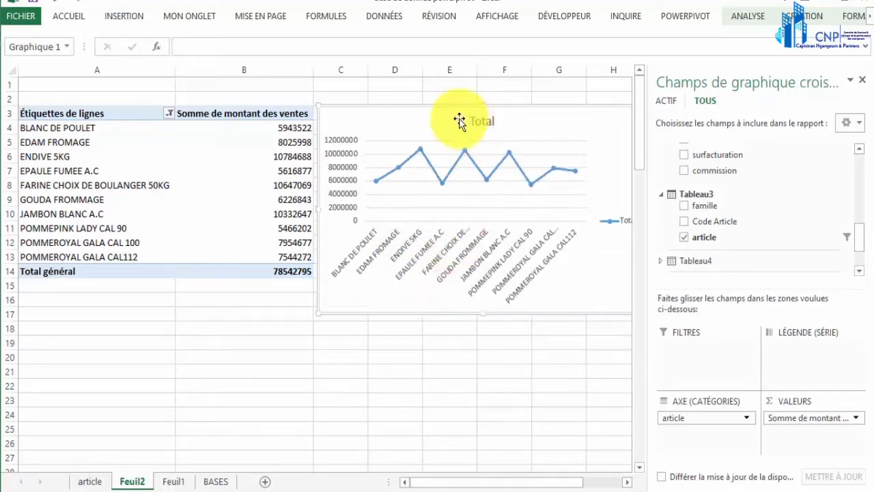
left_click_drag(433, 121, 162, 303)
Step: Apply the dark chart style to the line chart and align it with the PivotTable's left edge
left_click(748, 15)
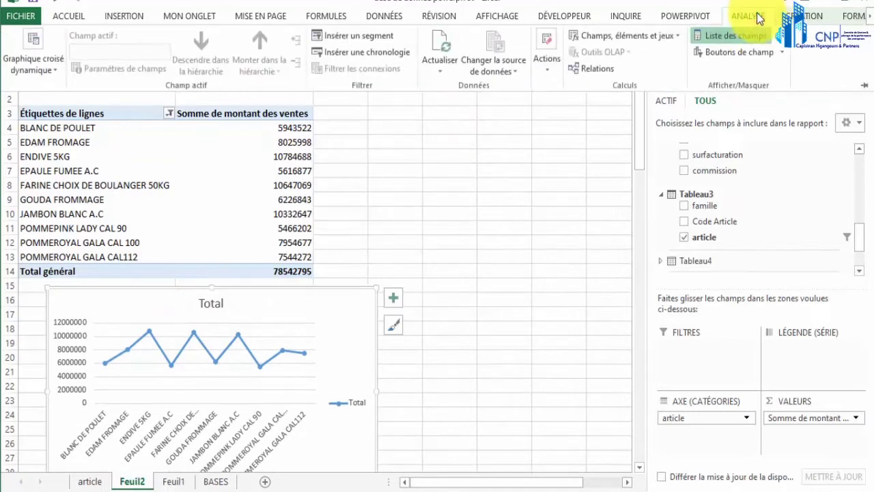
left_click(791, 15)
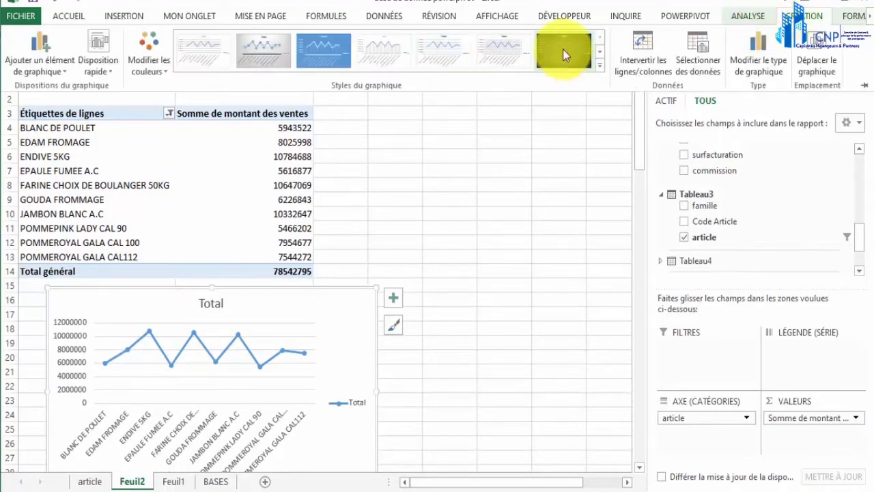
left_click(563, 49)
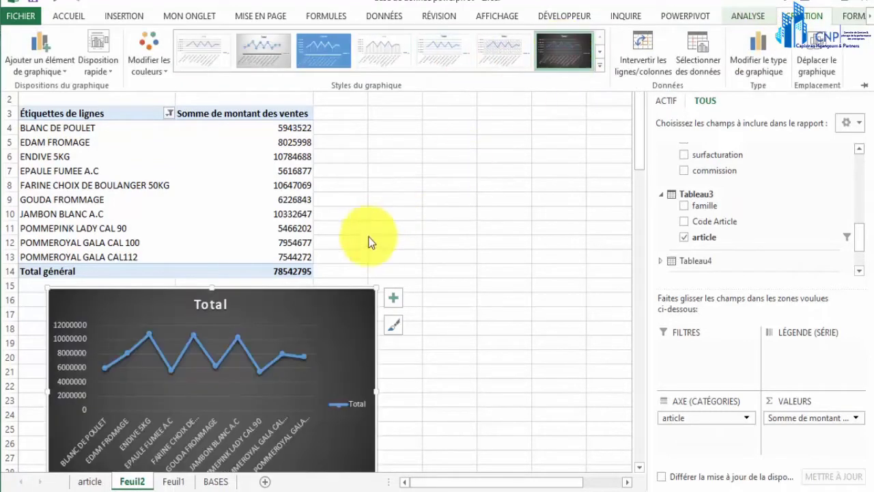
left_click_drag(297, 311, 259, 306)
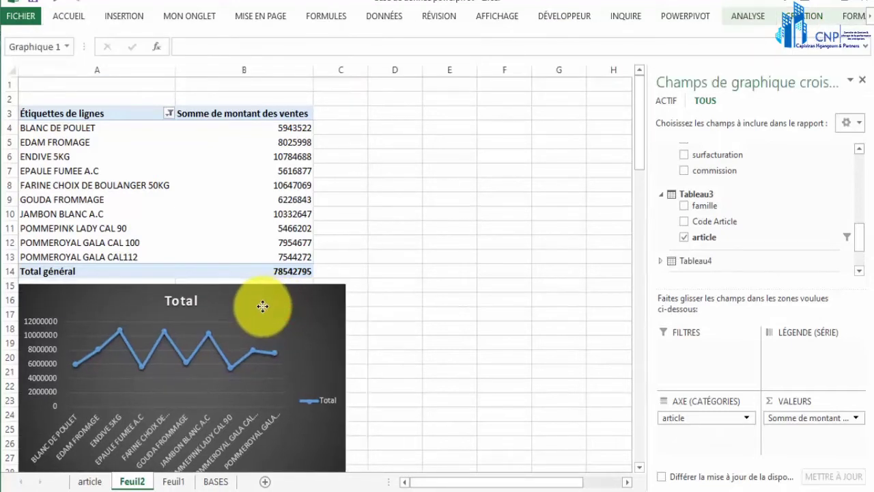
Step: Title the chart "top 104 des ventes" and resize it to the PivotTable's width across columns A and B
double_click(171, 301)
type("top 104 des ventes")
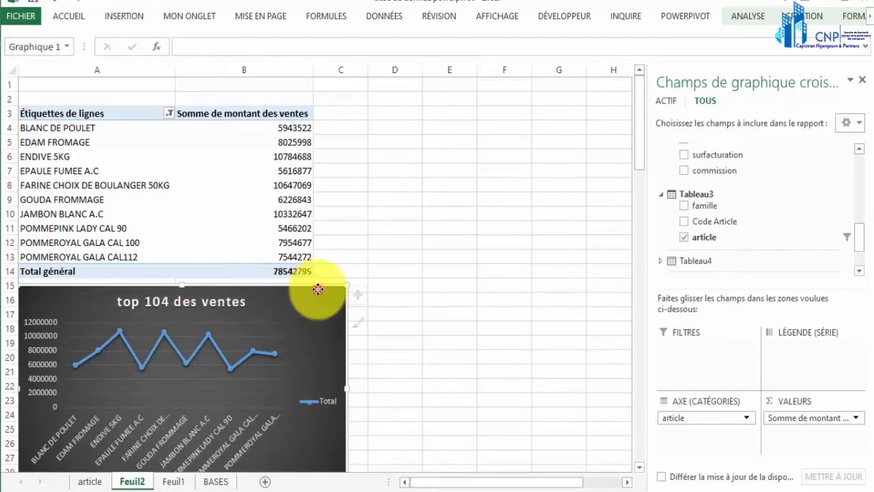
left_click_drag(345, 388, 425, 387)
left_click_drag(408, 315, 405, 312)
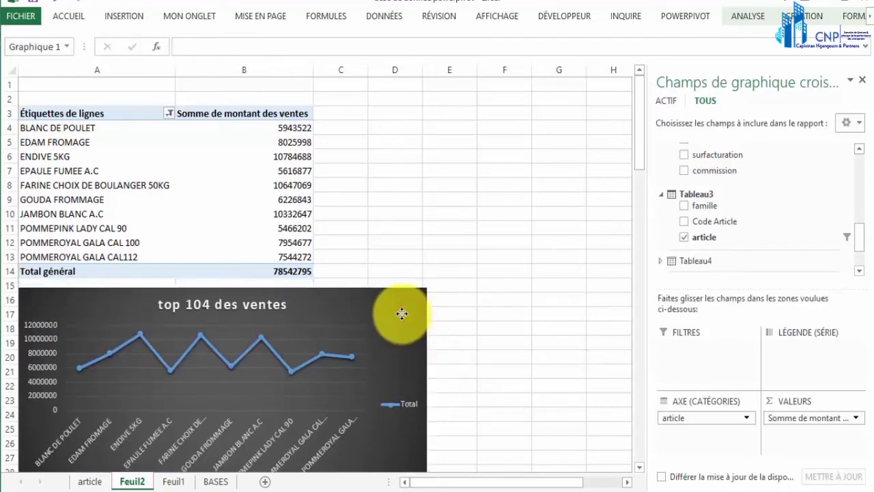
left_click_drag(426, 392, 312, 382)
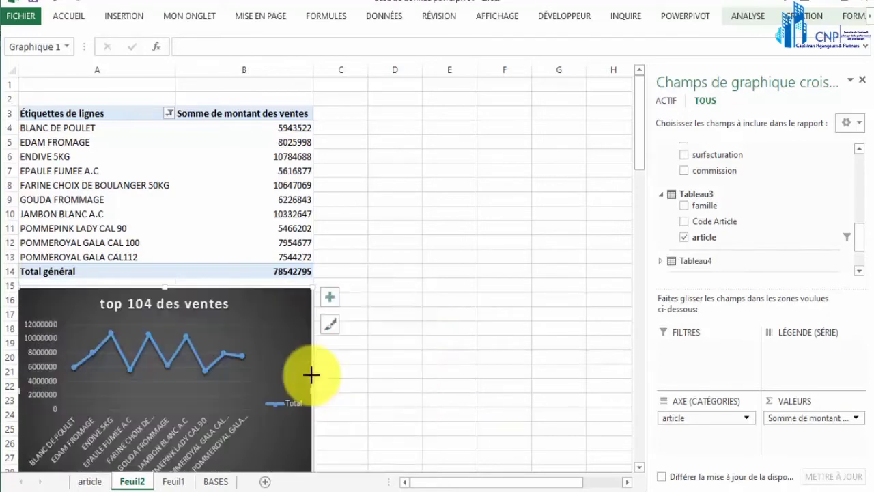
Step: Copy the whole PivotTable A3:B14 to cell E3 and widen column F for the copied sums
left_click_drag(54, 114, 265, 268)
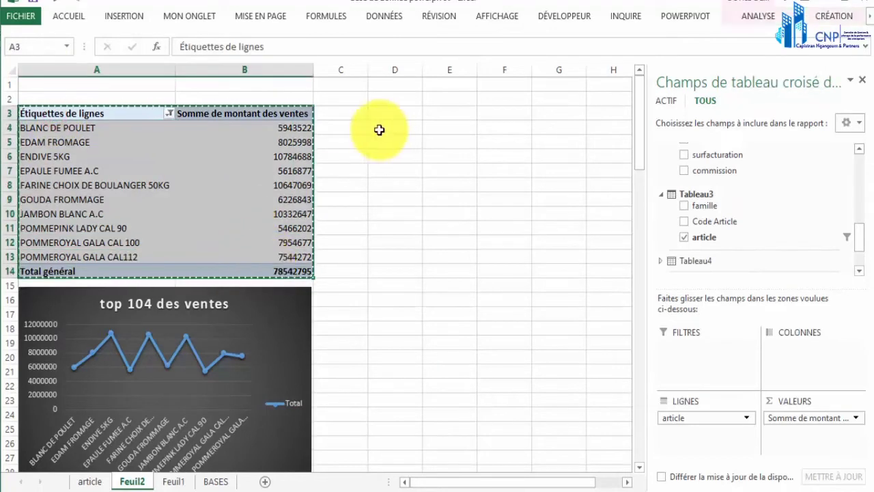
key("ctrl+c")
left_click(428, 117)
key("ctrl+v")
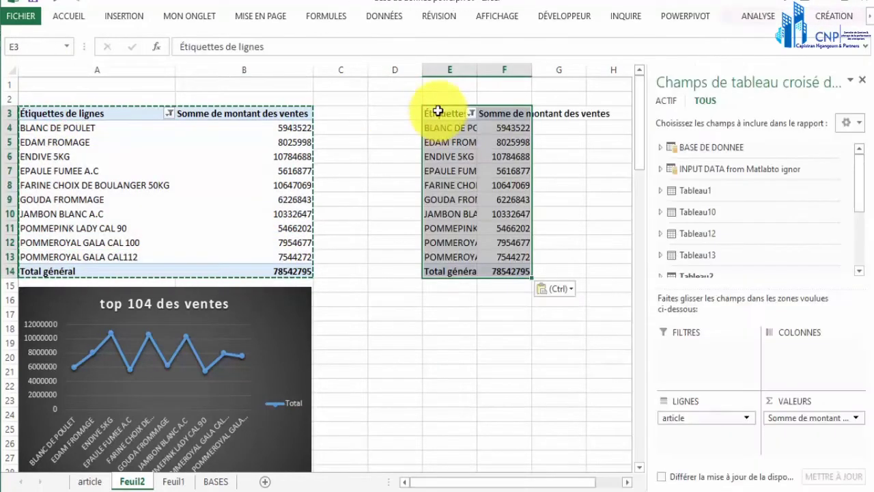
left_click_drag(530, 68, 595, 69)
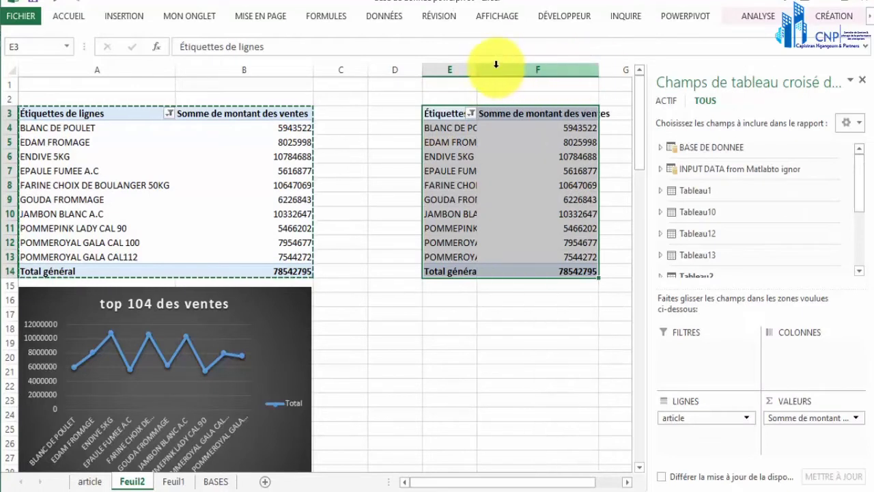
Step: Widen column E and remove the article field from the rows of the copied PivotTable
left_click_drag(478, 69, 527, 70)
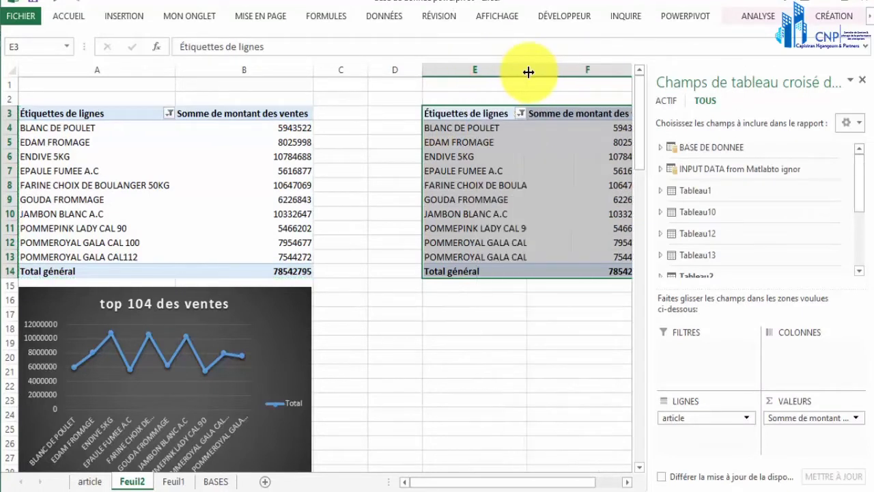
left_click(494, 157)
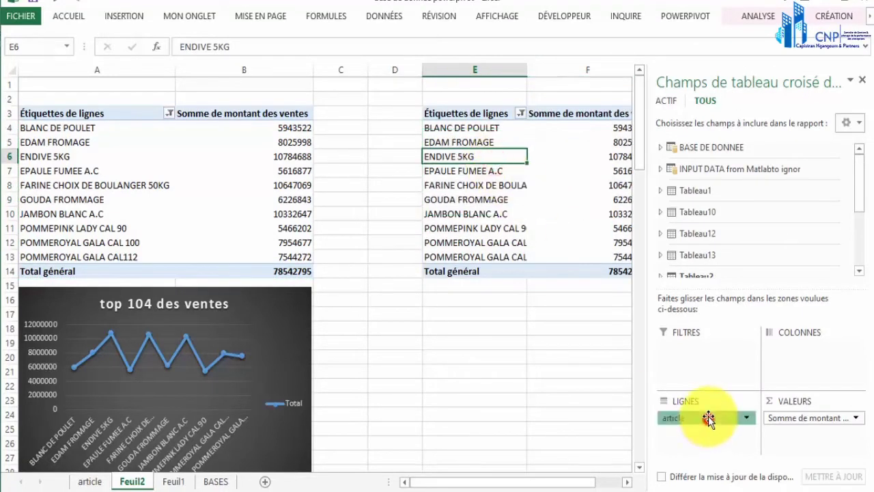
left_click_drag(708, 418, 567, 407)
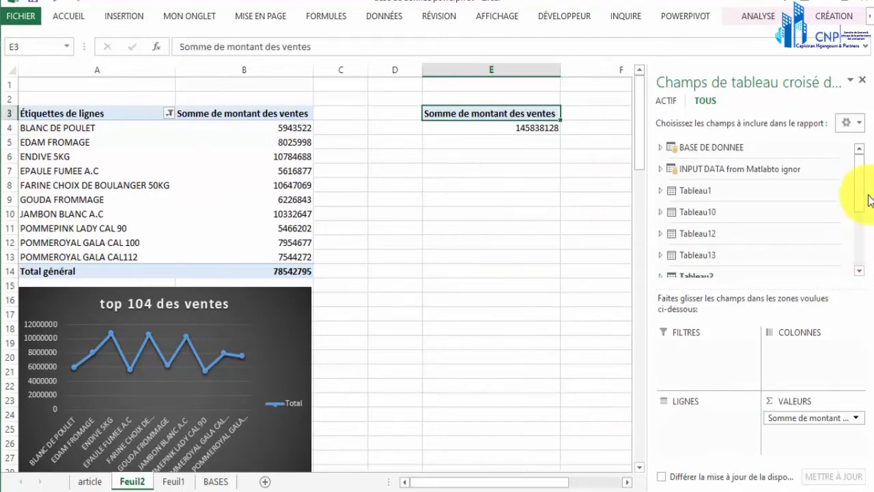
Step: Add the famille field from Tableau3 to the rows of the copied PivotTable
left_click_drag(860, 198, 861, 228)
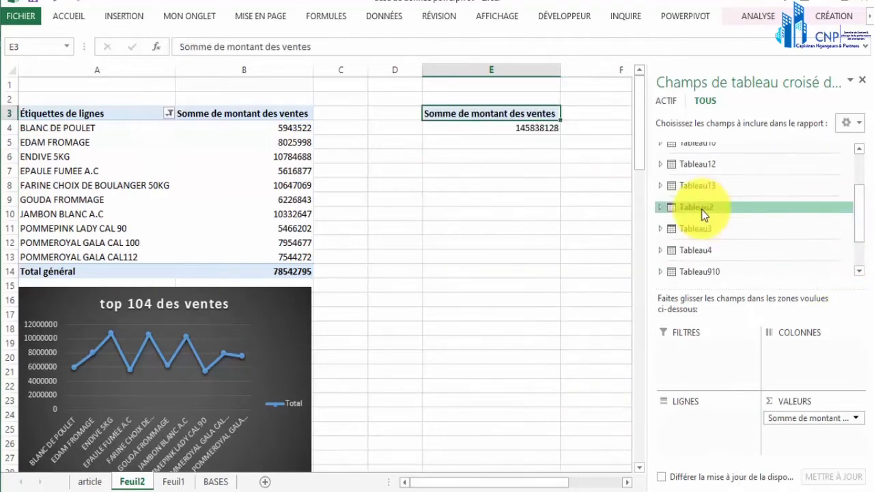
left_click(658, 207)
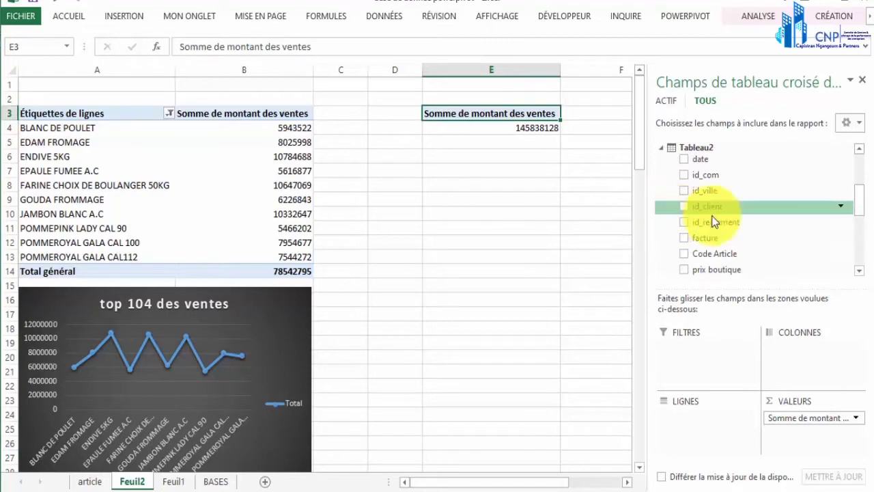
left_click(663, 150)
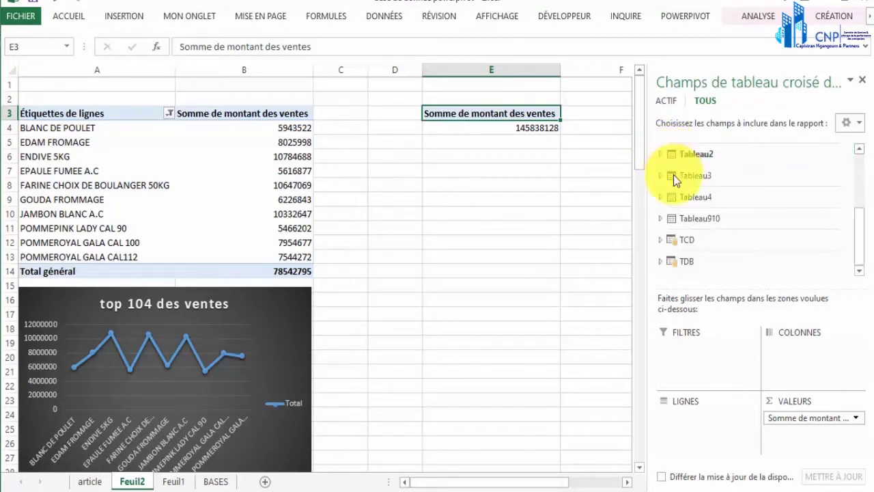
left_click(663, 176)
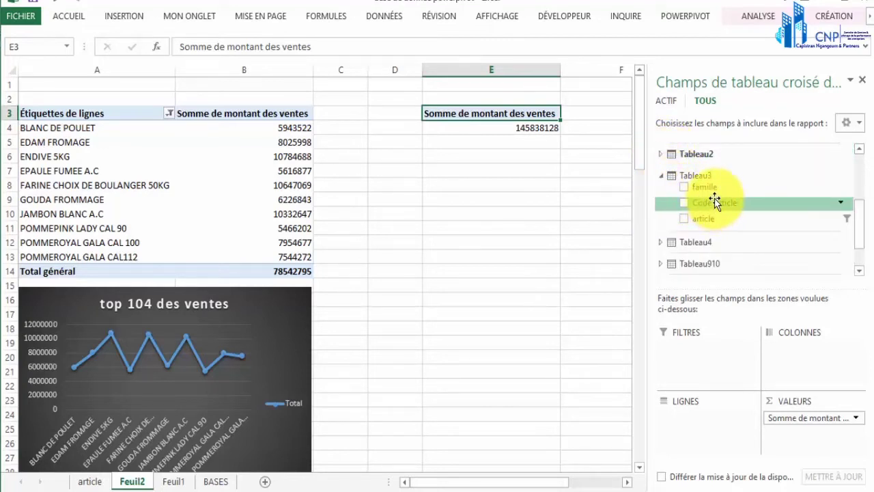
left_click_drag(714, 190, 689, 429)
left_click(627, 483)
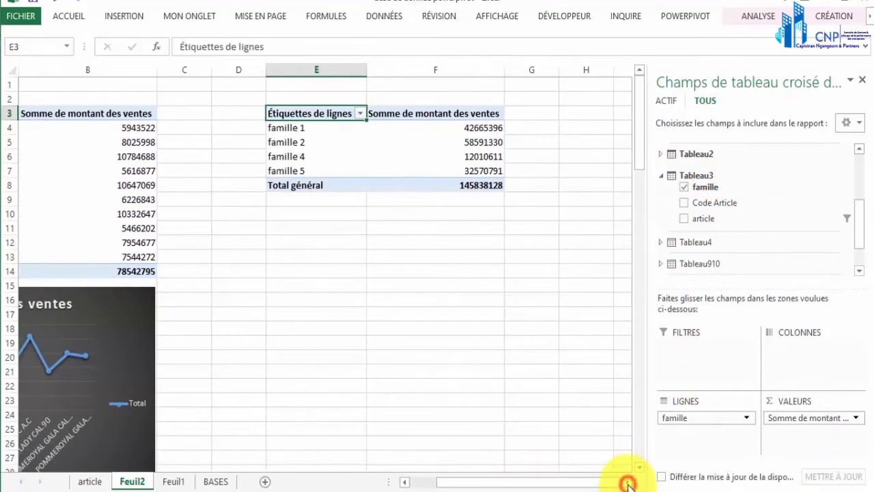
Step: Check the famille column on the article sheet and return to the family PivotTable on Feuil2
left_click(315, 132)
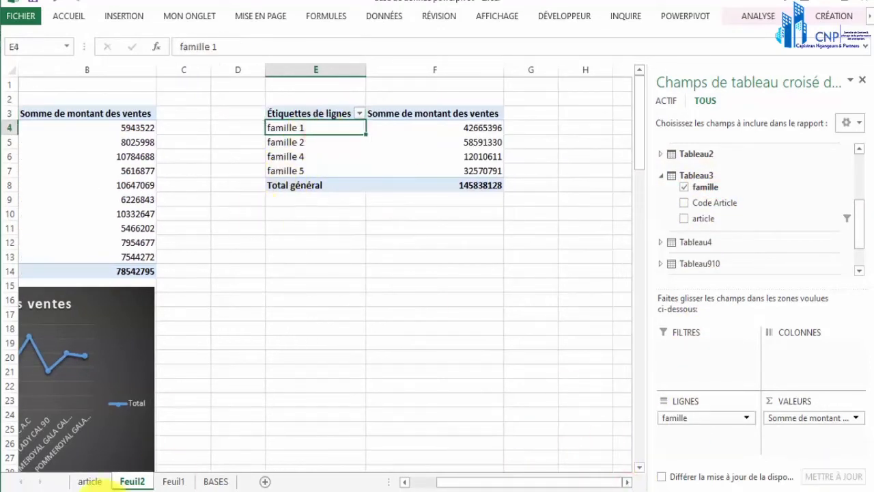
left_click(90, 482)
left_click_drag(214, 142, 235, 314)
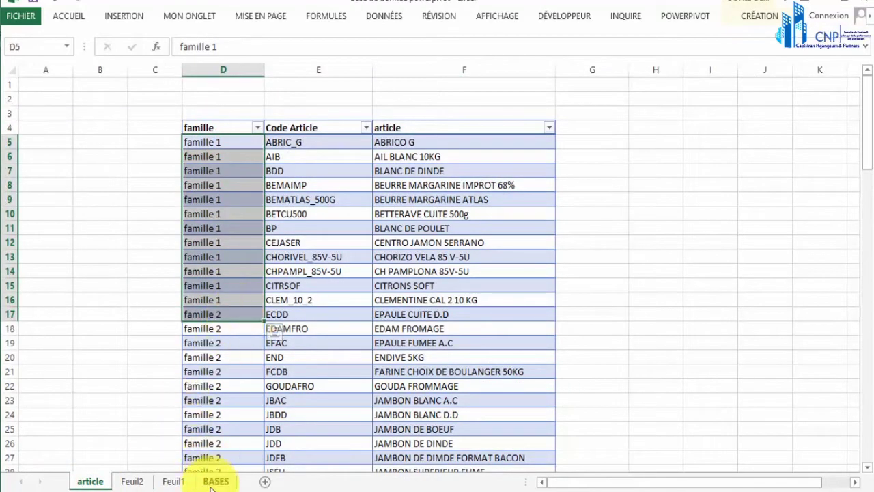
left_click(144, 481)
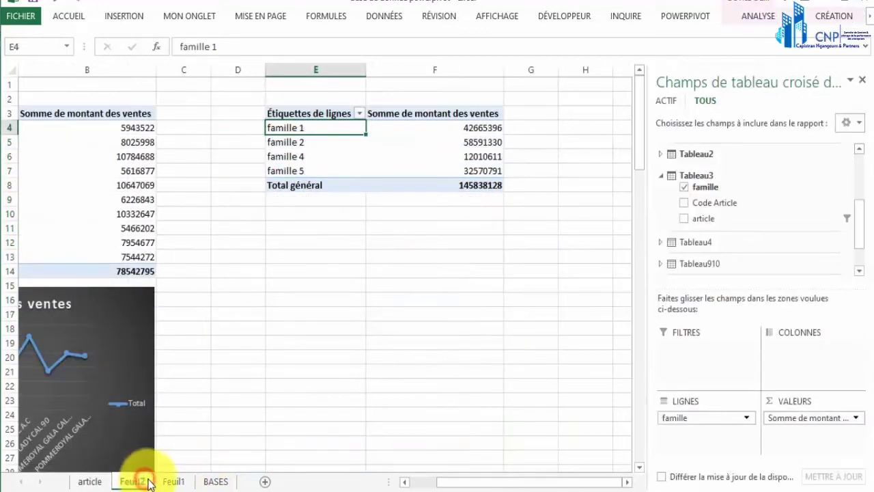
left_click(329, 127)
left_click_drag(353, 133, 426, 166)
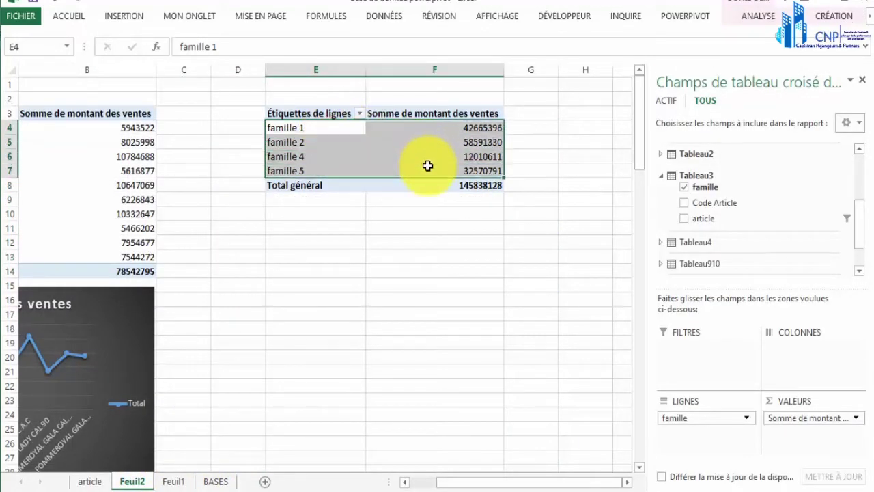
left_click(122, 16)
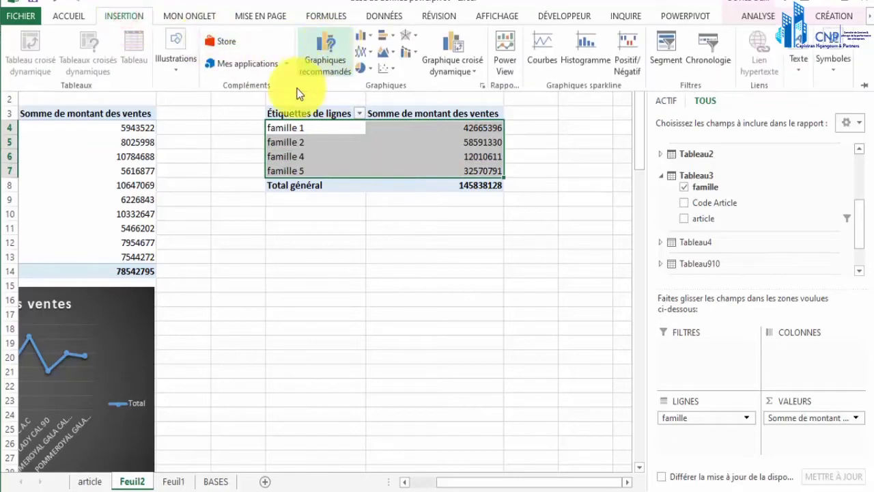
left_click(283, 140)
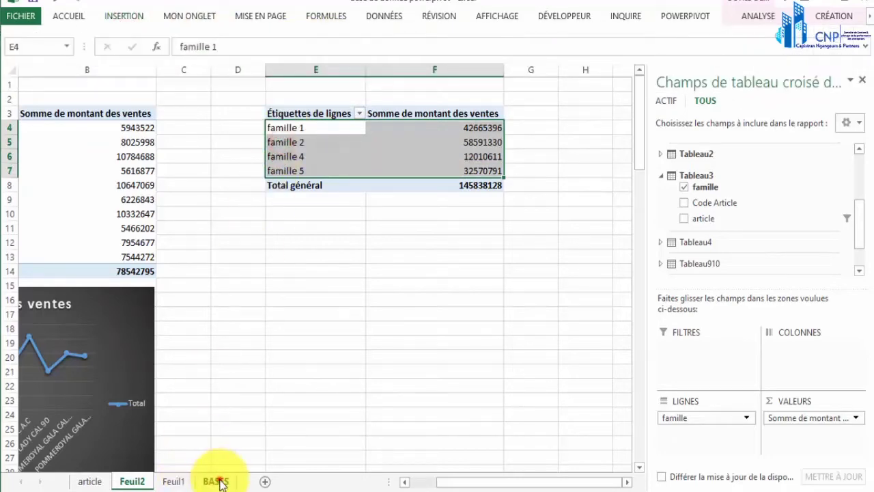
Step: Examine the sales records on the BASES sheet and the matching famille column on the article sheet
left_click(216, 481)
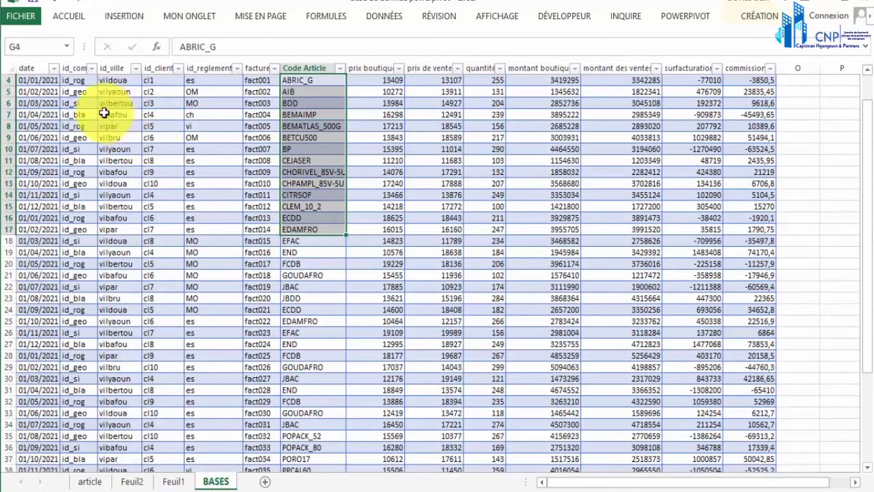
left_click_drag(78, 80, 259, 252)
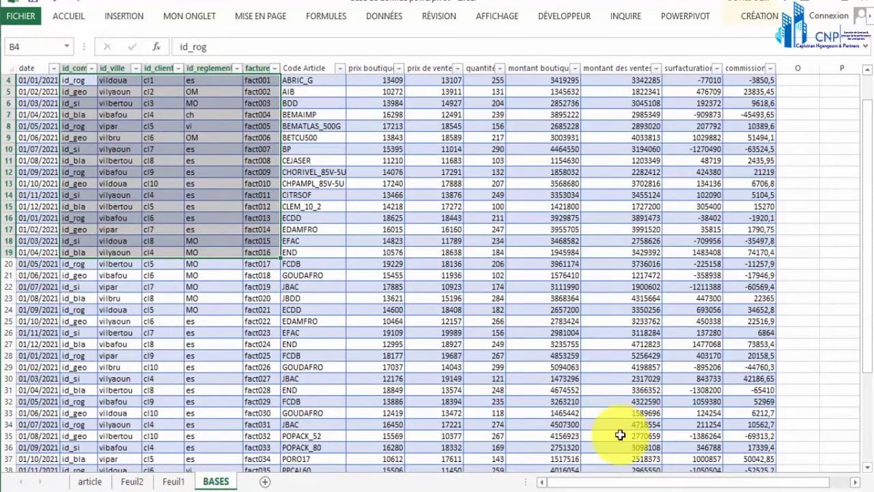
scroll(867, 214, "up", 1)
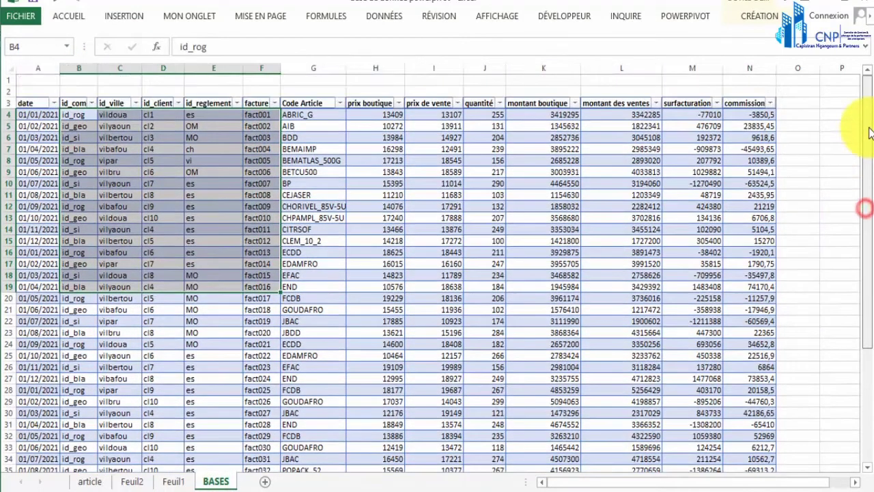
left_click_drag(51, 112, 765, 448)
left_click_drag(866, 244, 866, 117)
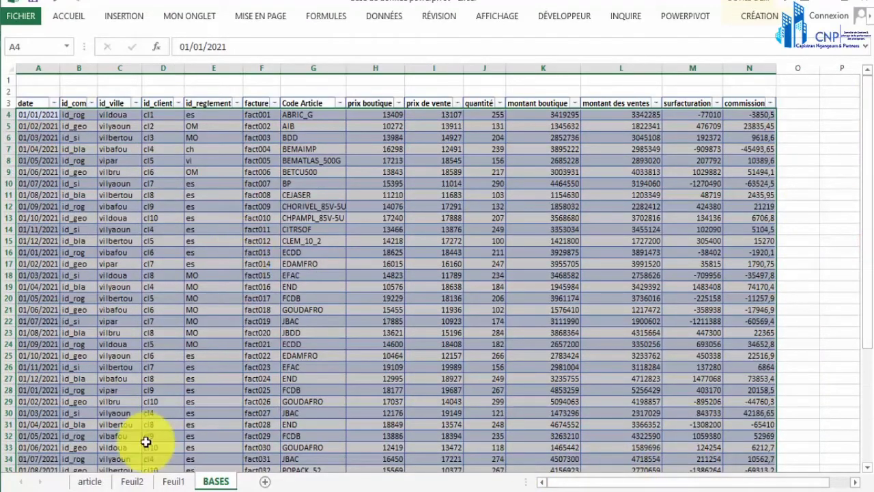
left_click(91, 482)
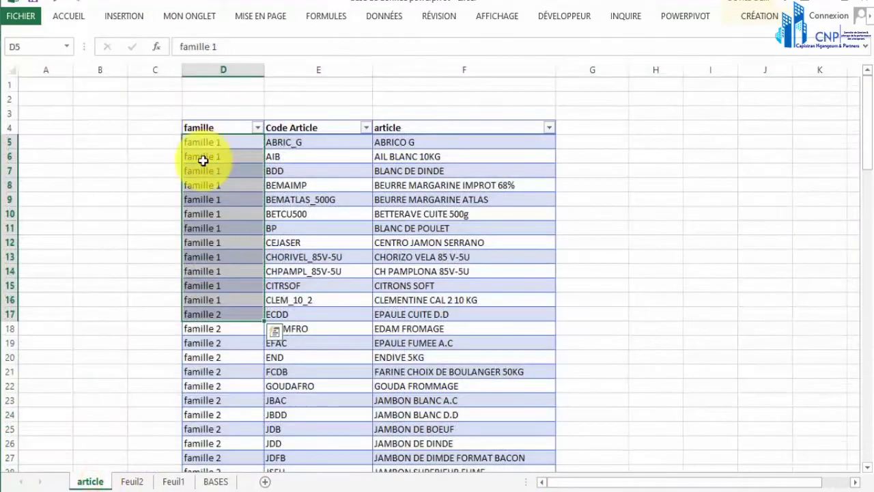
left_click(205, 142)
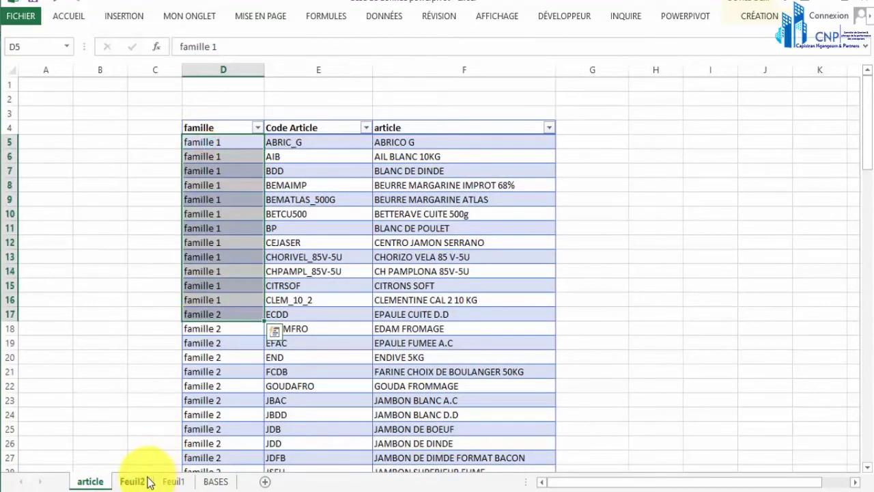
Step: Insert a stacked line chart with markers from the family PivotTable range E4:F7 on Feuil2
left_click(134, 481)
left_click_drag(296, 128, 431, 165)
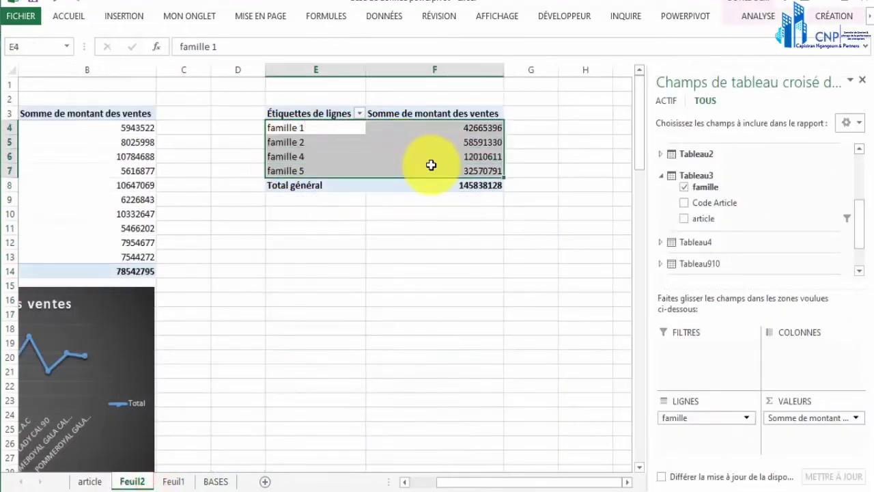
left_click(130, 16)
left_click(359, 50)
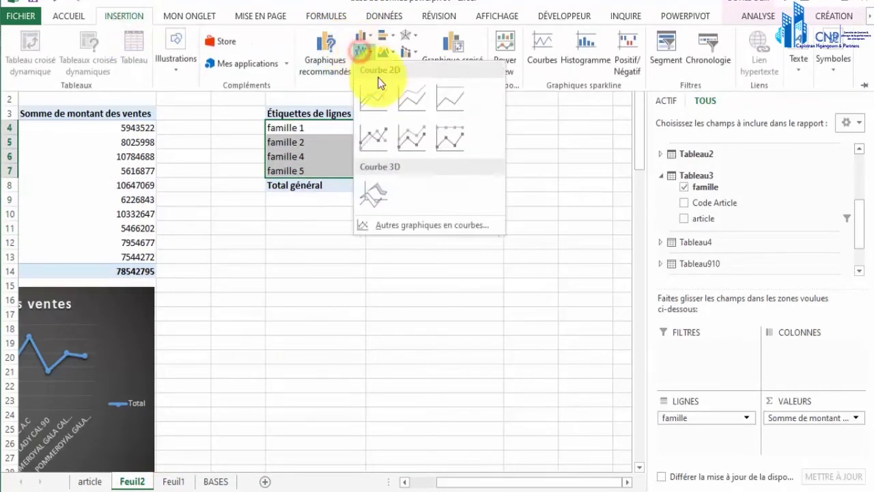
left_click(413, 132)
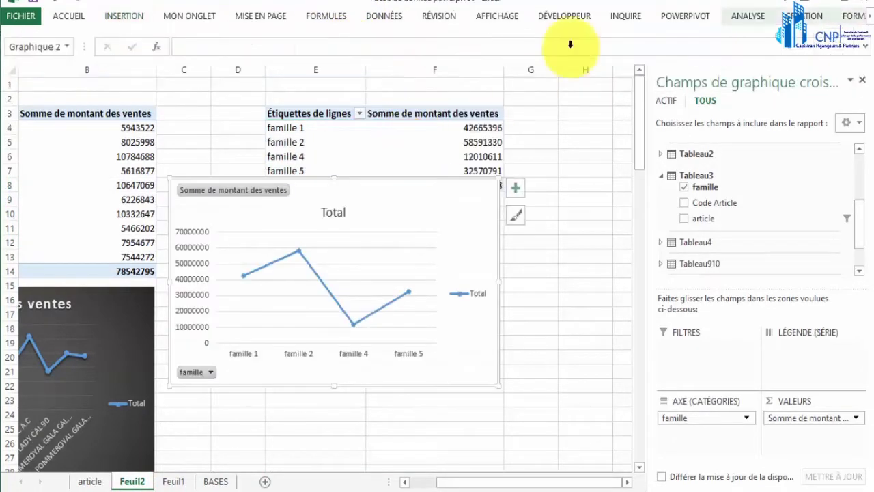
Step: Apply the dark grey chart style with a glowing line to the family chart and move it below its PivotTable
left_click(748, 16)
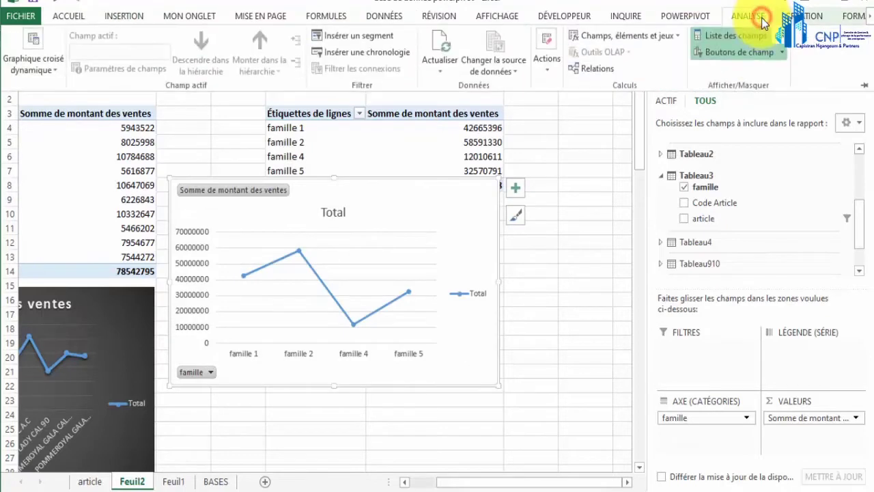
left_click(799, 16)
left_click(315, 51)
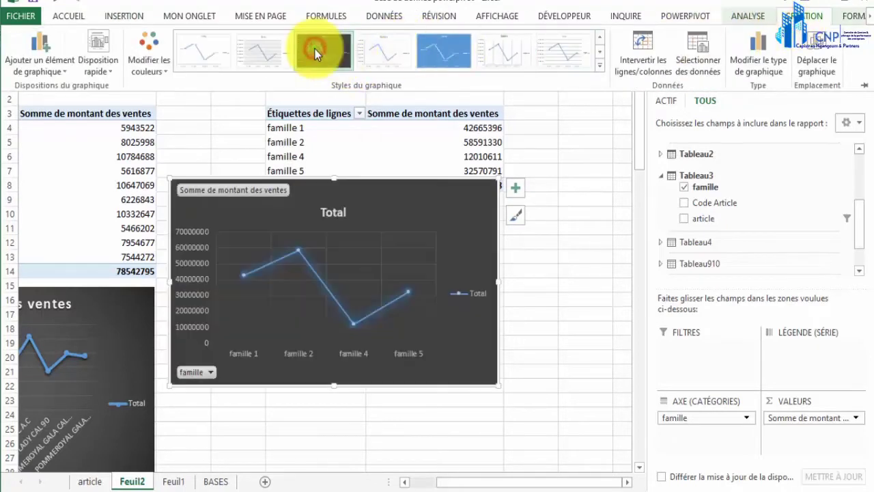
left_click_drag(374, 193, 417, 276)
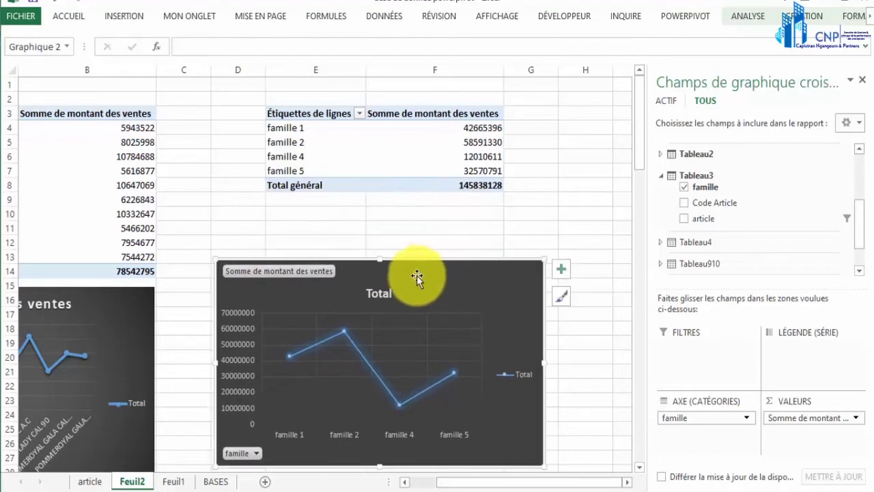
Step: Hide all field buttons on the family chart and title it "ventes par famille d'article"
right_click(316, 274)
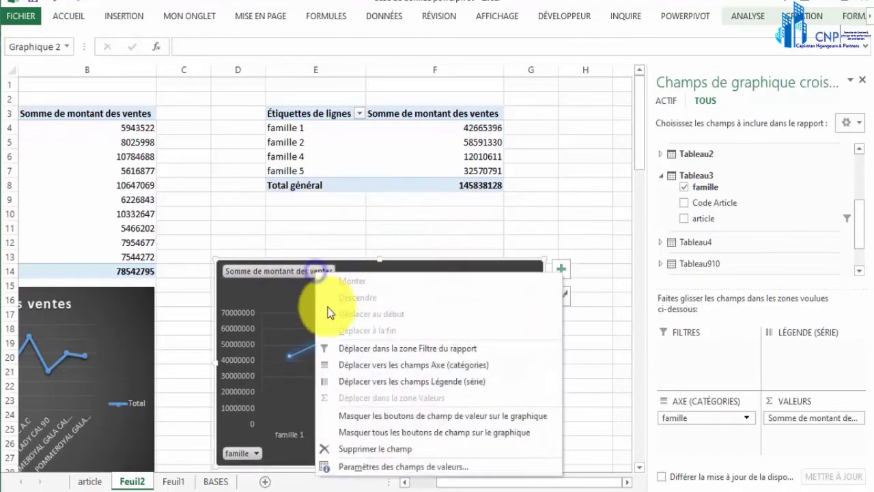
left_click(355, 431)
double_click(373, 277)
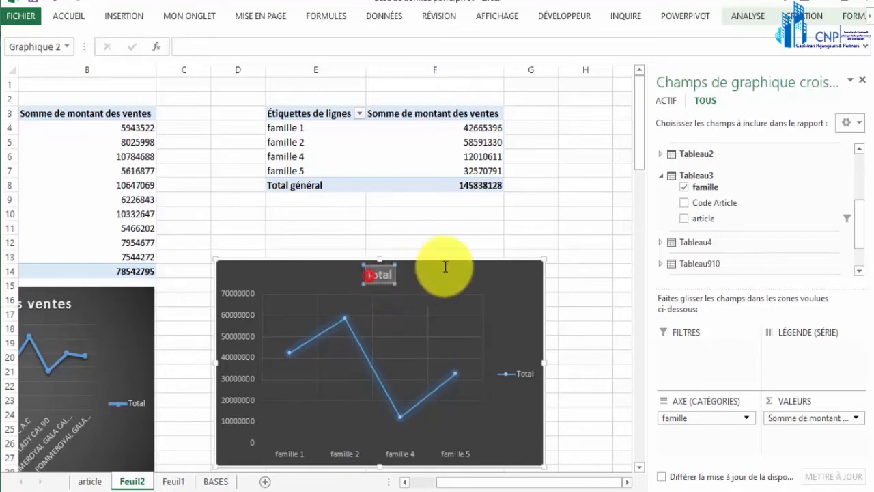
type("ventes par famille d'article")
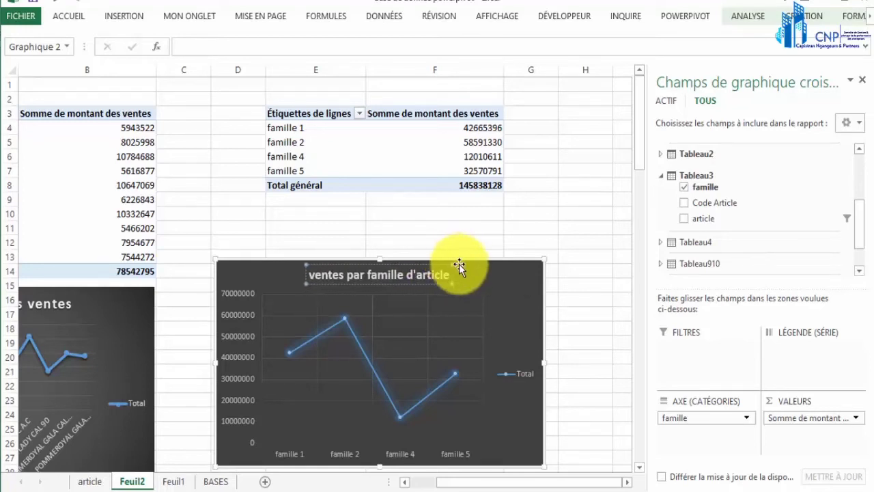
Step: Align the family chart beside the "top 104 des ventes" chart and hide the gridlines on Feuil2
left_click_drag(468, 267, 412, 293)
left_click_drag(504, 481, 454, 480)
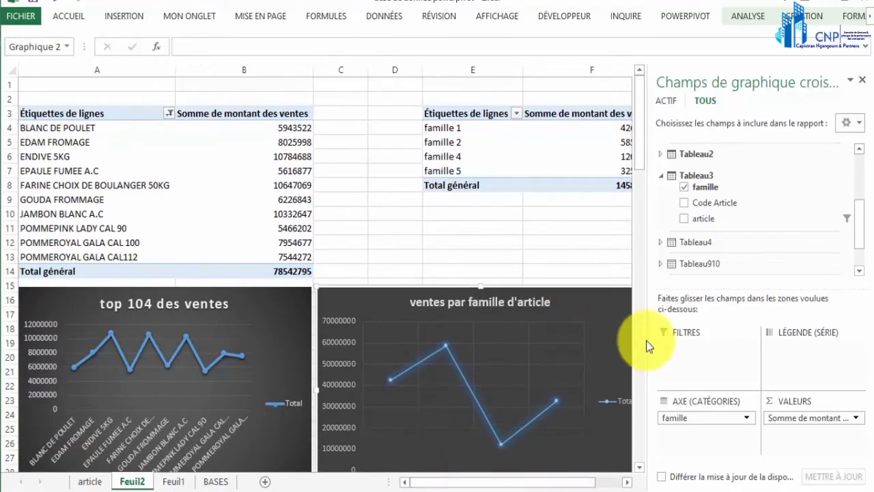
left_click(566, 255)
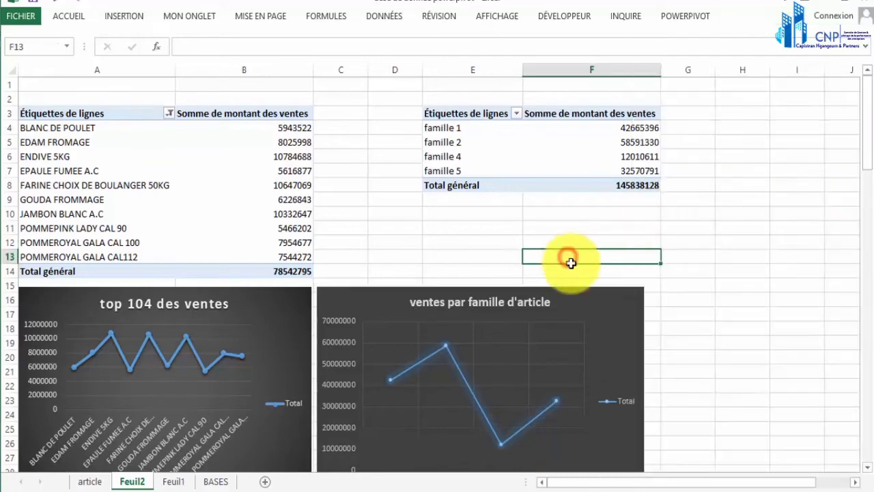
left_click(497, 17)
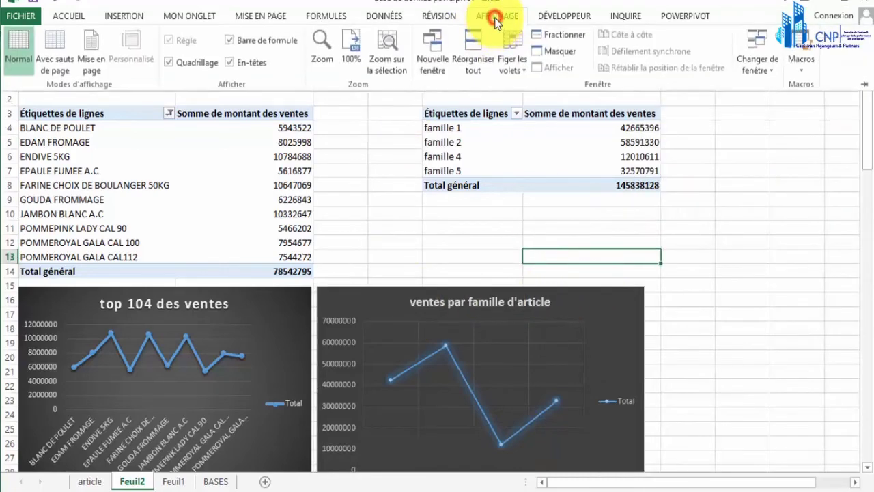
left_click(169, 63)
Step: Apply the light green PivotTable style to the article PivotTable in columns A and B
left_click(169, 196)
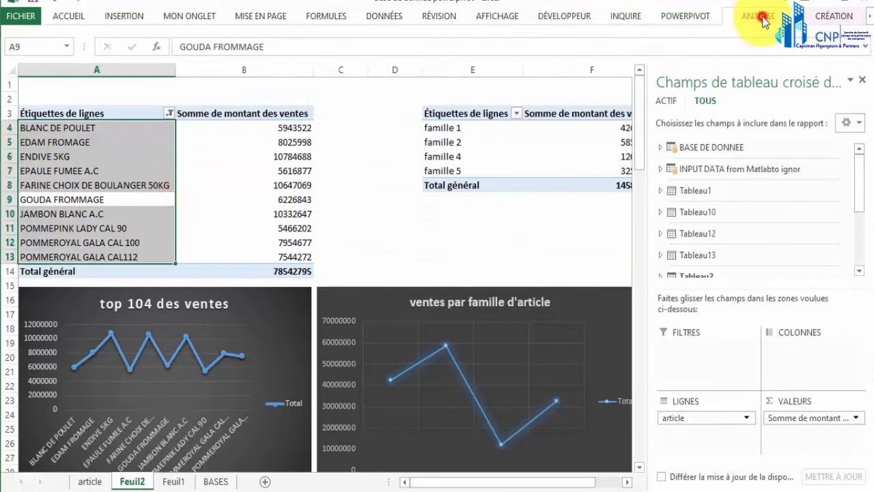
left_click(764, 20)
left_click(826, 18)
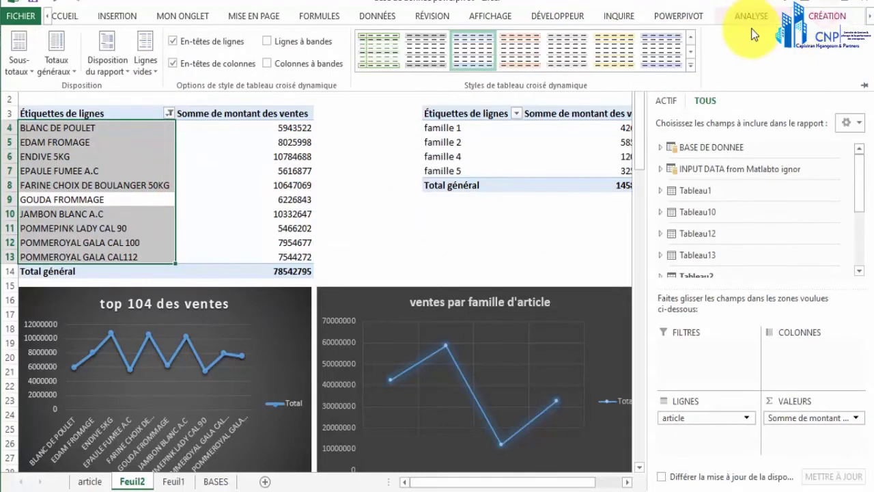
left_click(506, 52)
left_click(388, 56)
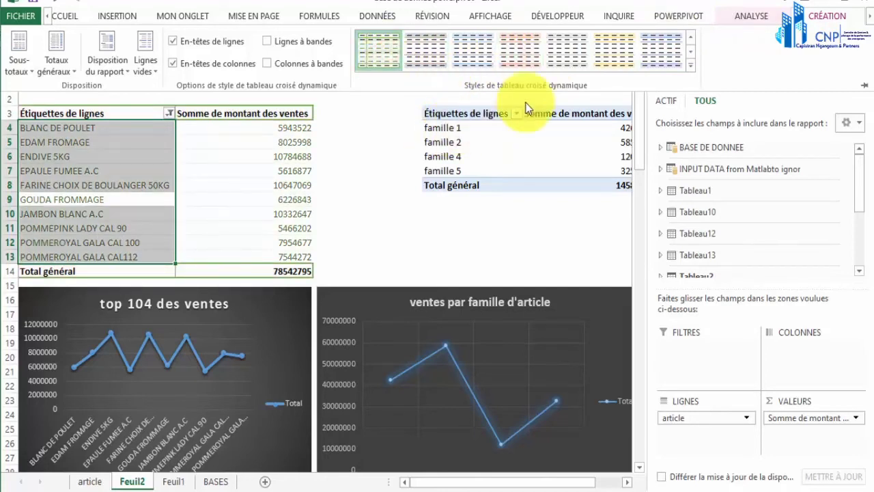
Step: Apply the medium PivotTable style with a dark blue header row to both the article PivotTable and the family PivotTable
left_click(692, 55)
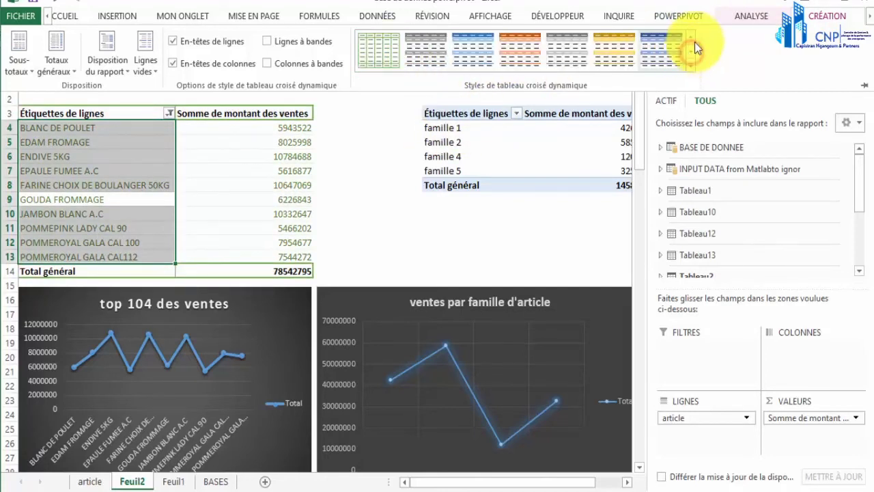
left_click(568, 133)
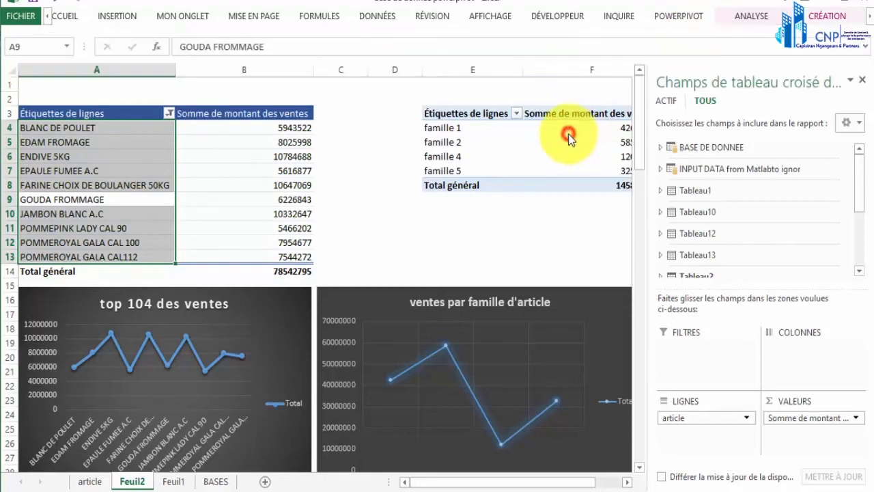
left_click(750, 15)
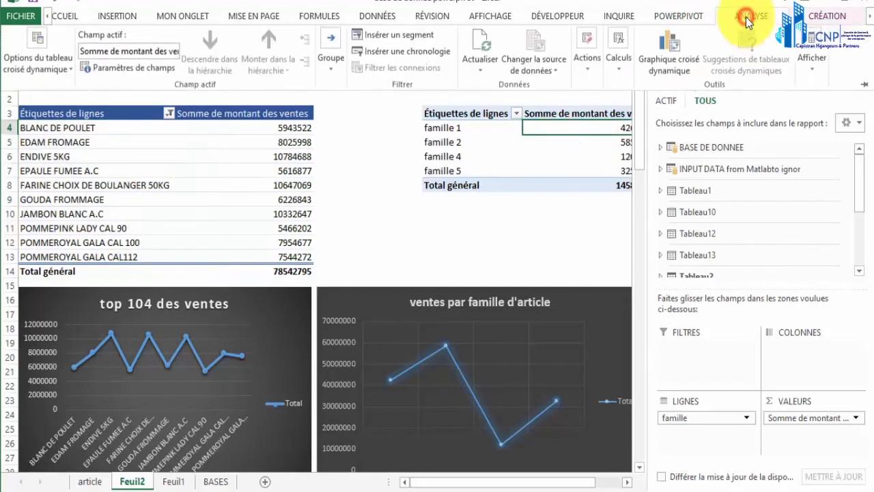
left_click(812, 16)
left_click(692, 61)
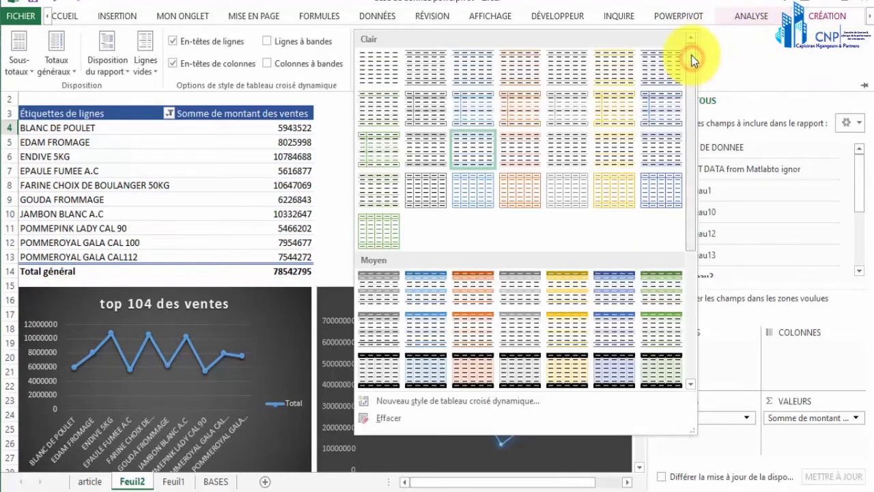
key("Escape")
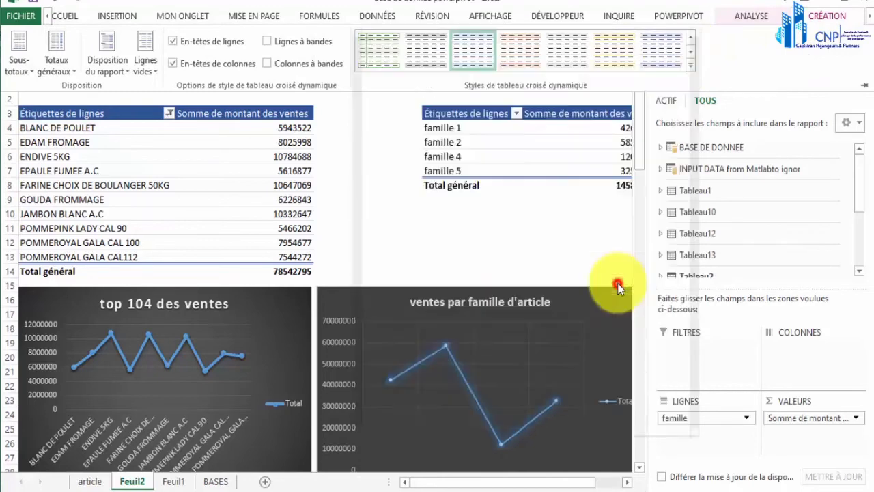
scroll(610, 287, "right", 3)
left_click_drag(488, 483, 382, 463)
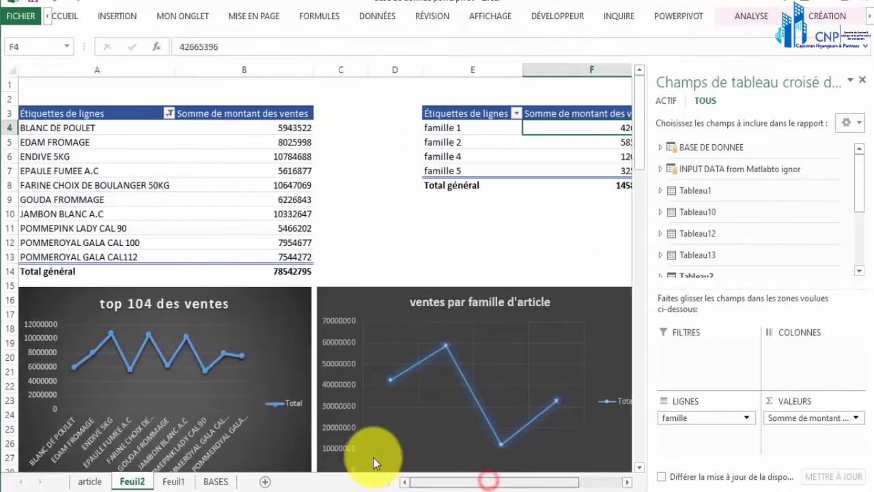
left_click(194, 101)
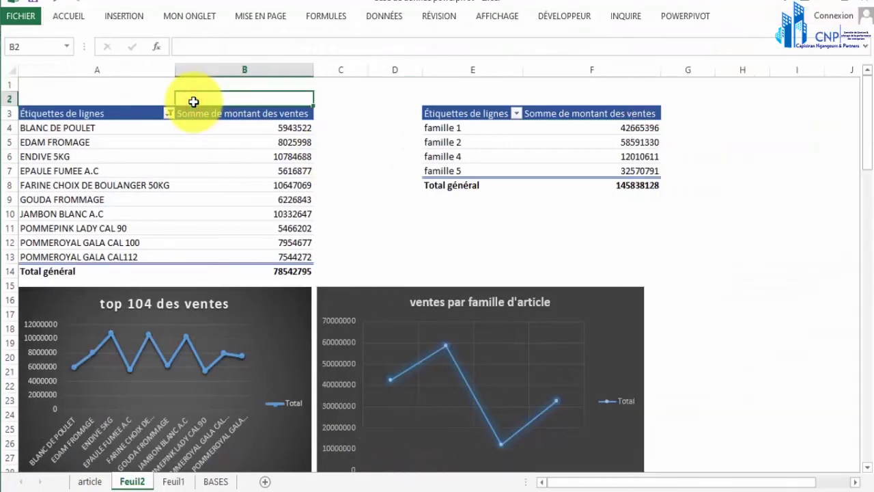